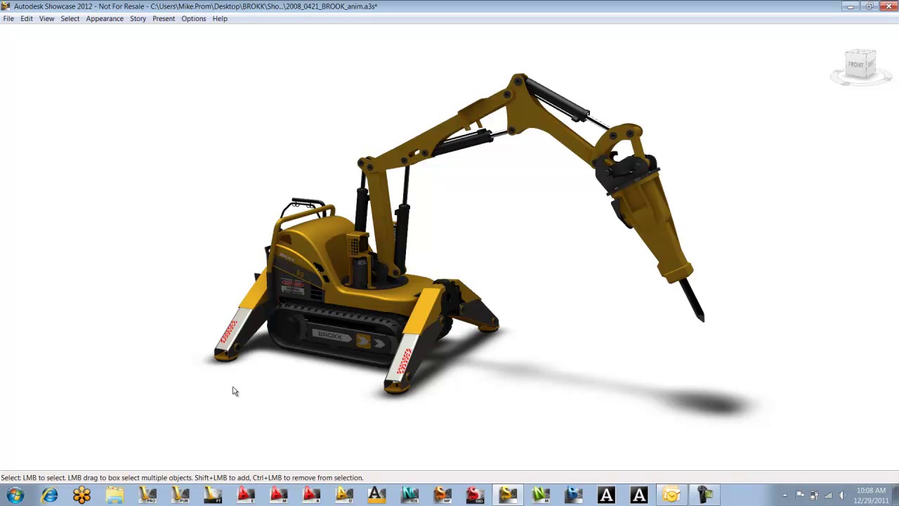
Show the material library and select all objects sharing the material of the robot's yellow cover.
key(m)
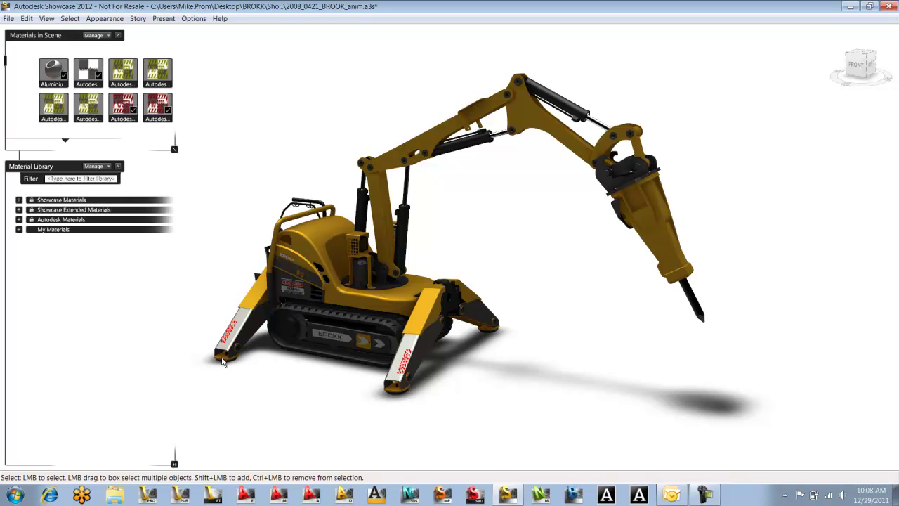
right_click(307, 261)
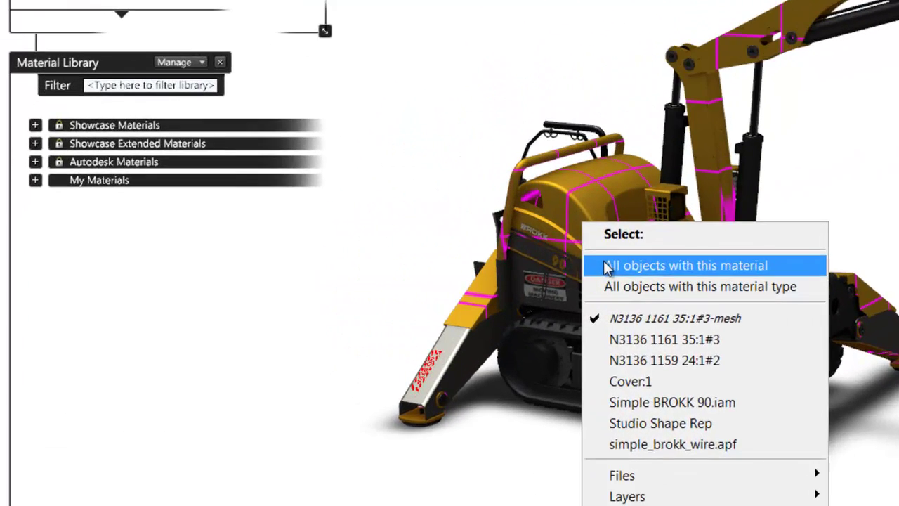
click(393, 273)
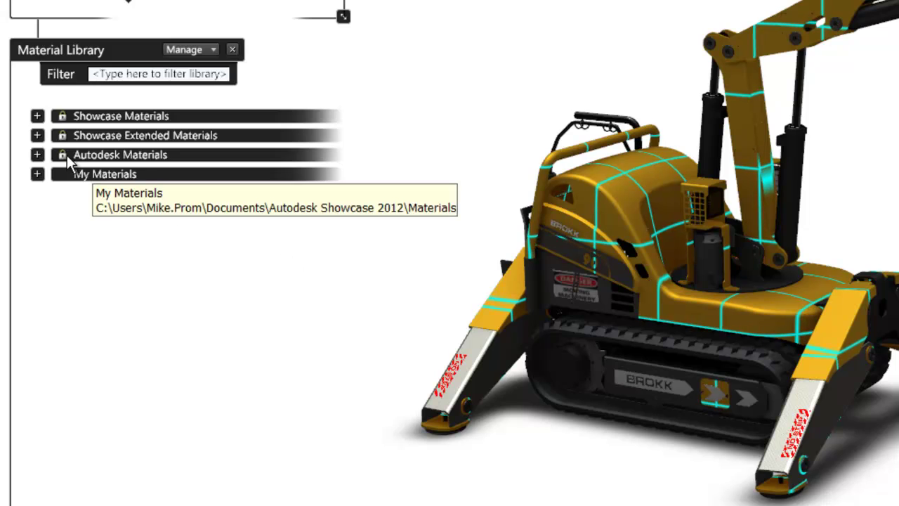
Browse the Showcase, Extended and Autodesk material groups, apply the Blue car paint to the selected parts, and clear the selection.
click(37, 116)
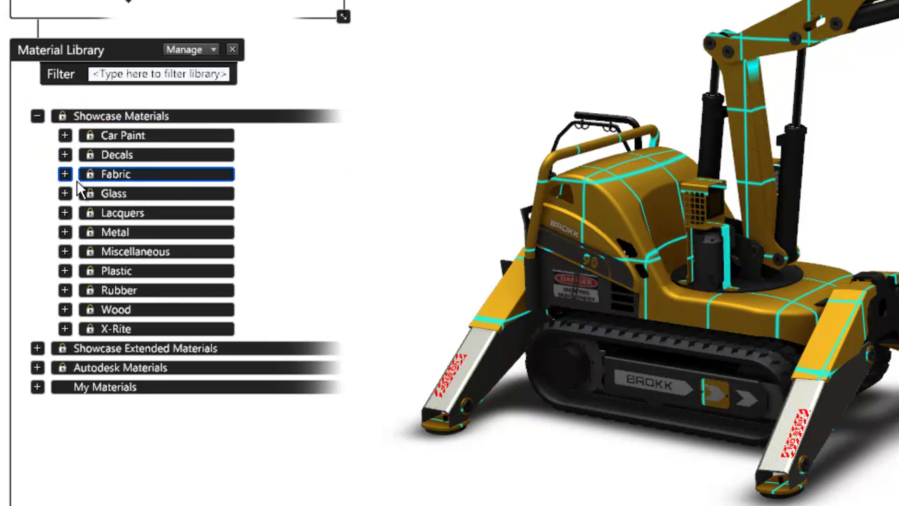
click(38, 347)
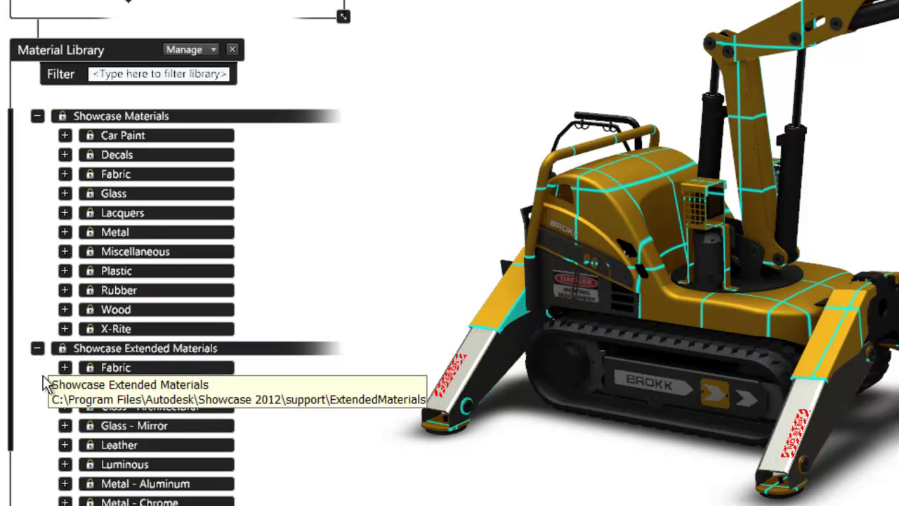
click(37, 348)
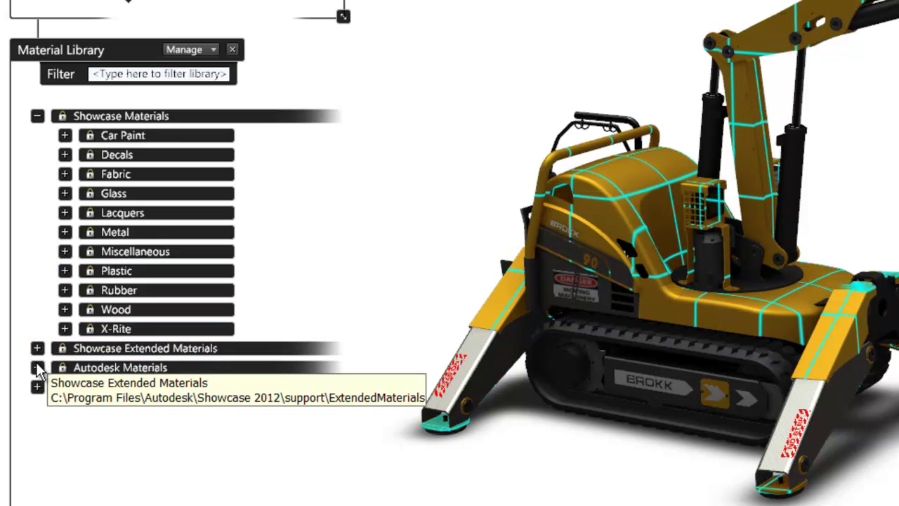
click(37, 367)
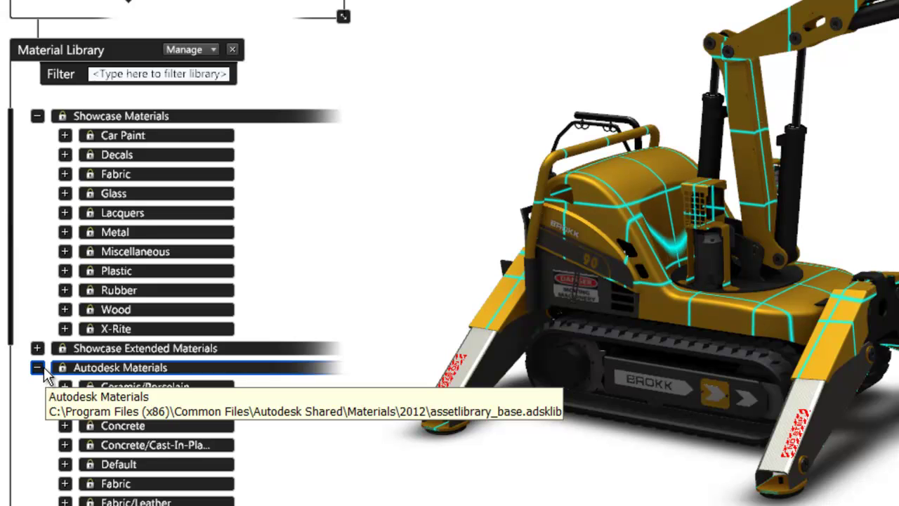
click(37, 367)
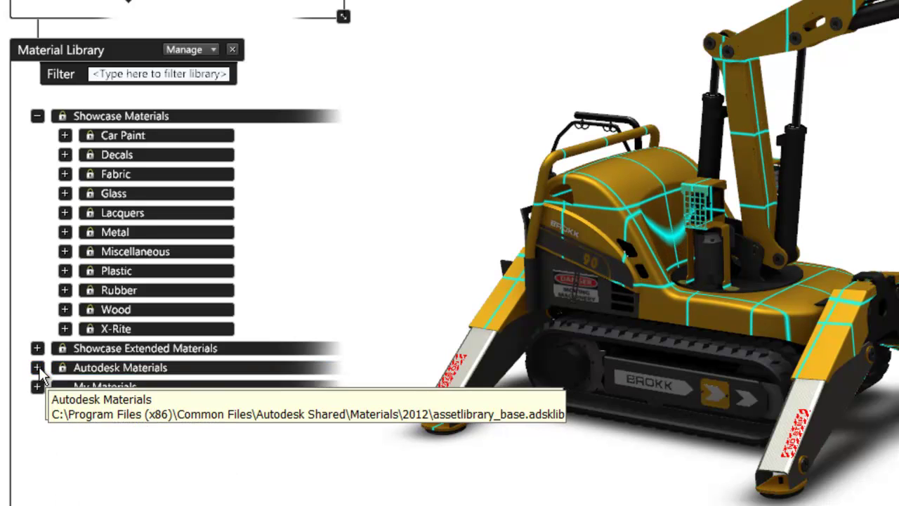
click(67, 136)
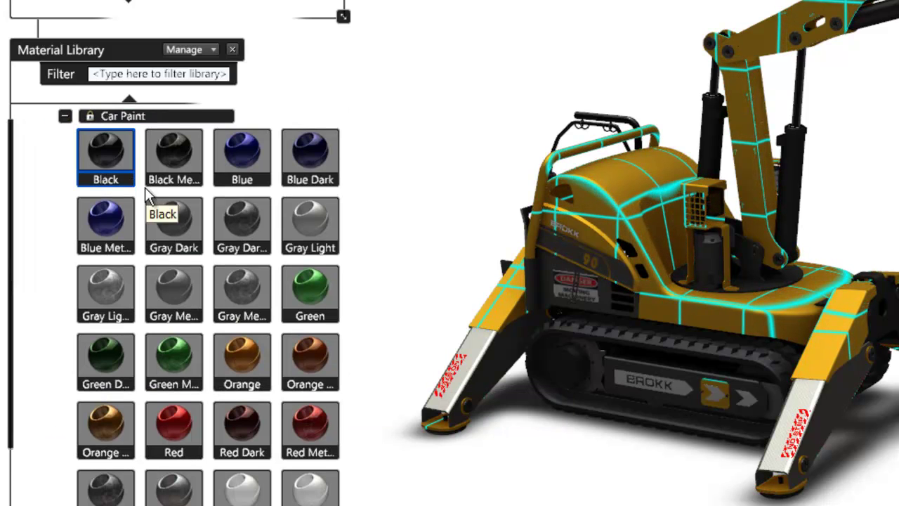
click(244, 159)
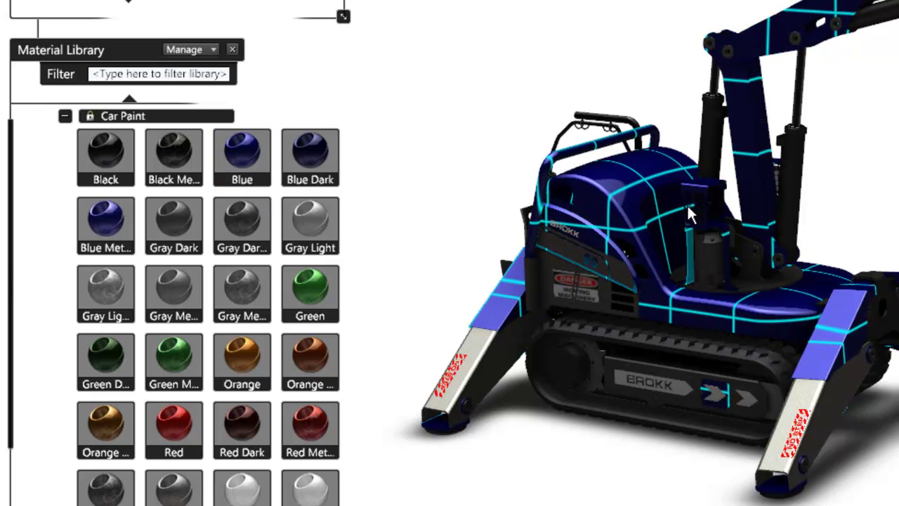
key(Escape)
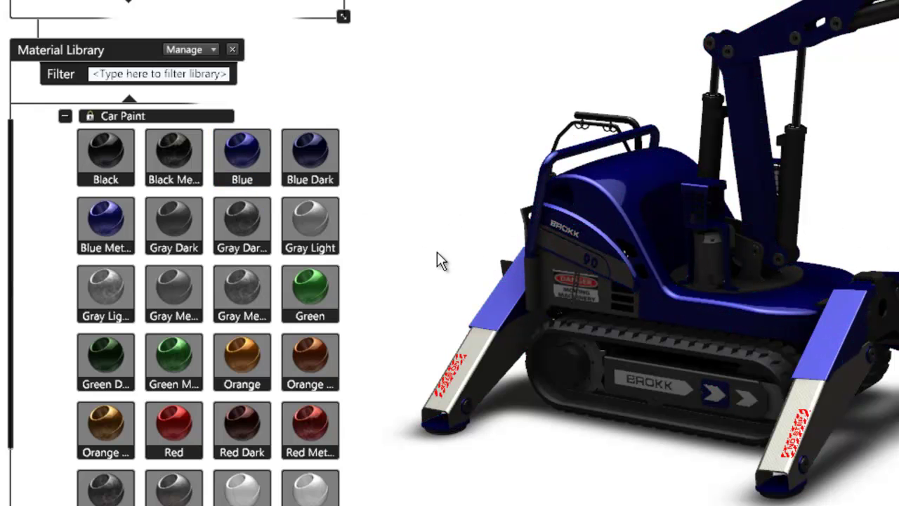
Select all objects with the blue paint, recolour them with a white car paint, and clear the selection.
right_click(627, 217)
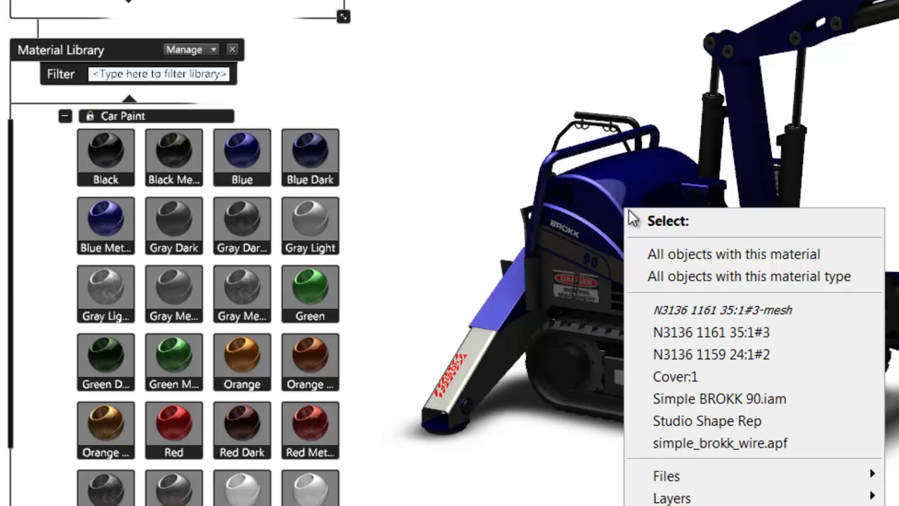
click(667, 258)
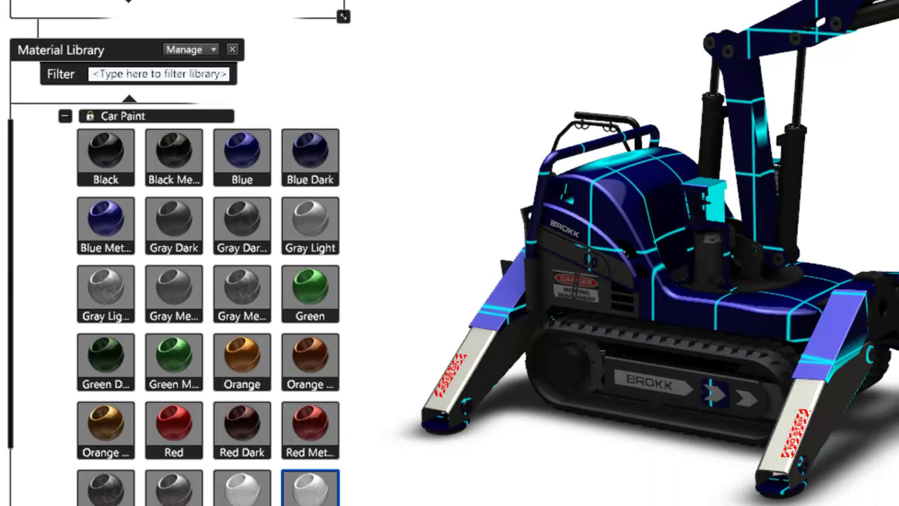
key(ctrl+z)
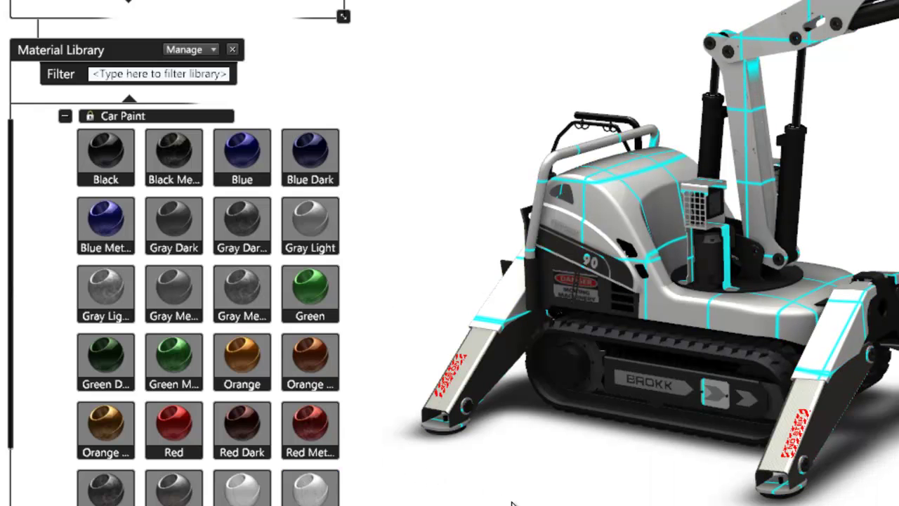
key(Escape)
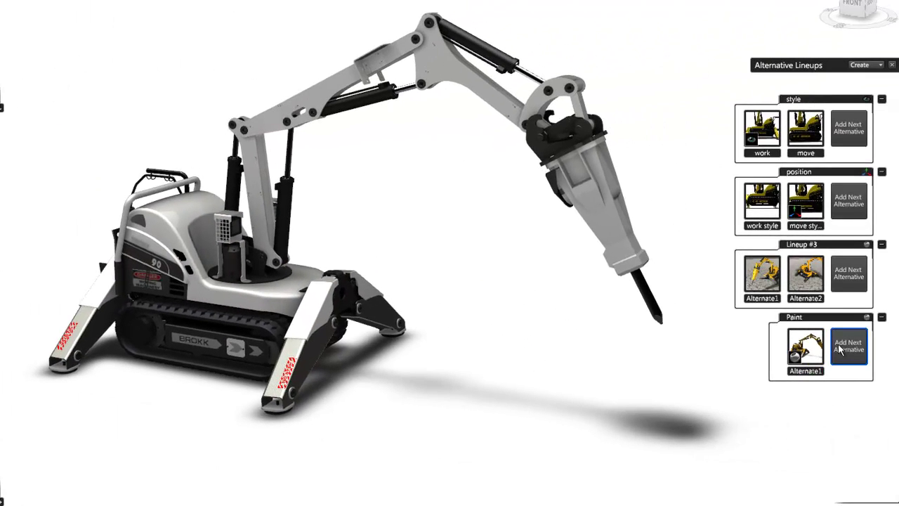
Recolour the white-painted parts in green and in red, adding each colour as an alternative to the Paint lineup.
right_click(612, 243)
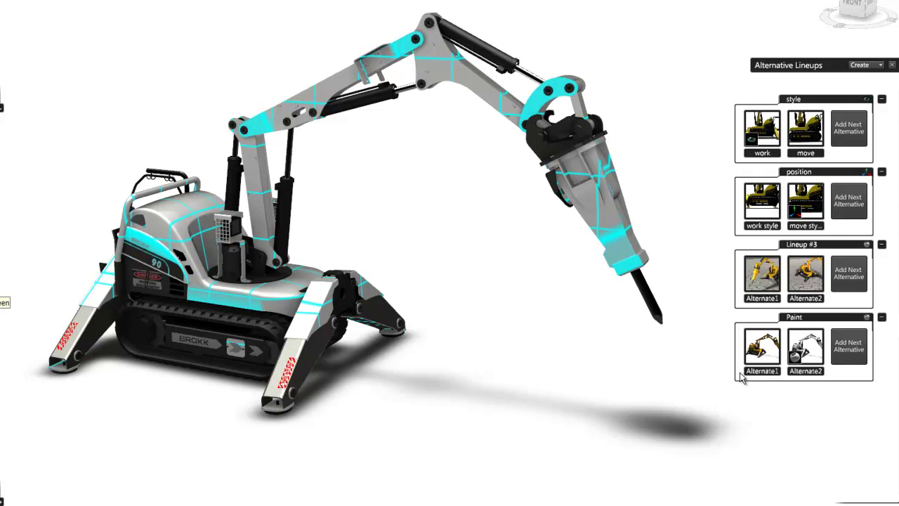
click(797, 370)
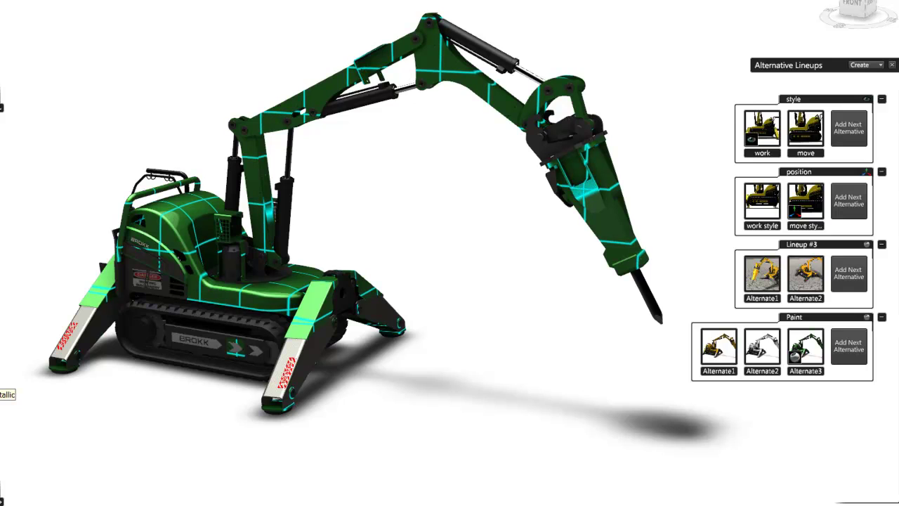
click(858, 355)
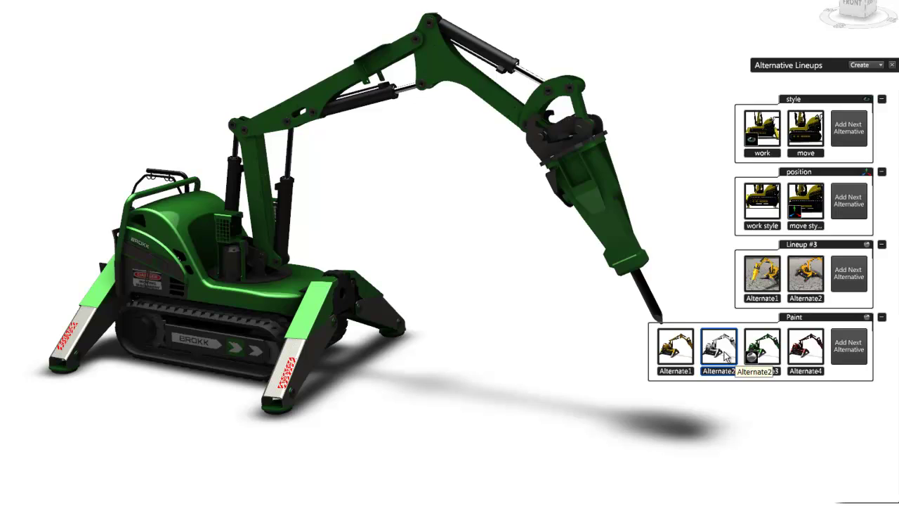
Switch the Paint lineup to Alternate2 and back to Alternate1, and show Alternate1 and Alternate2 of Lineup #3.
click(726, 355)
click(675, 351)
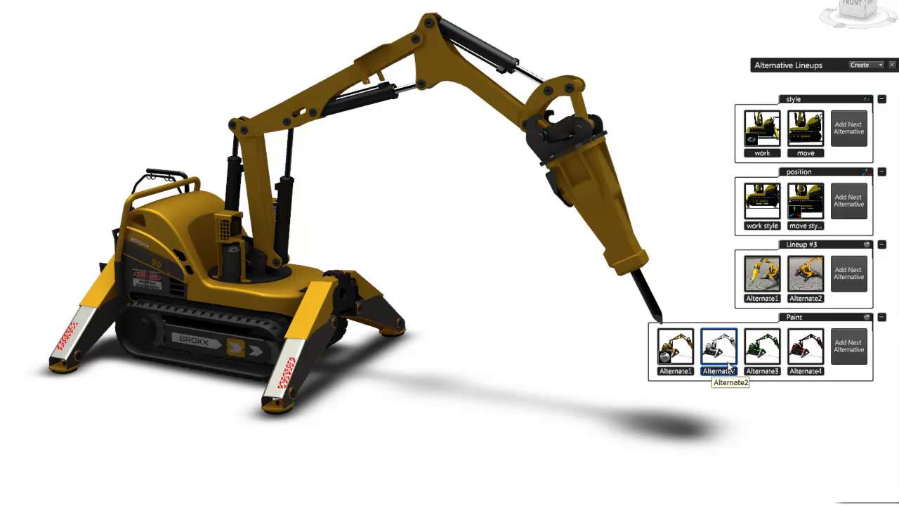
click(764, 270)
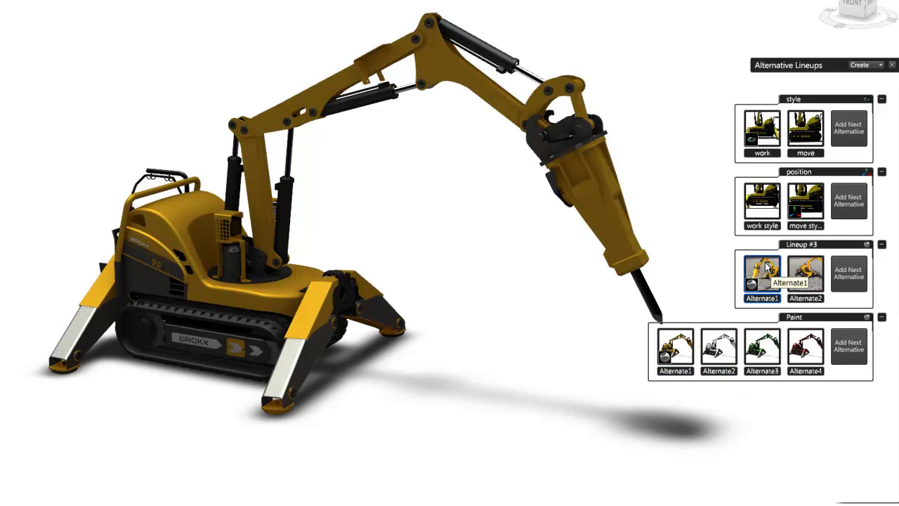
click(801, 269)
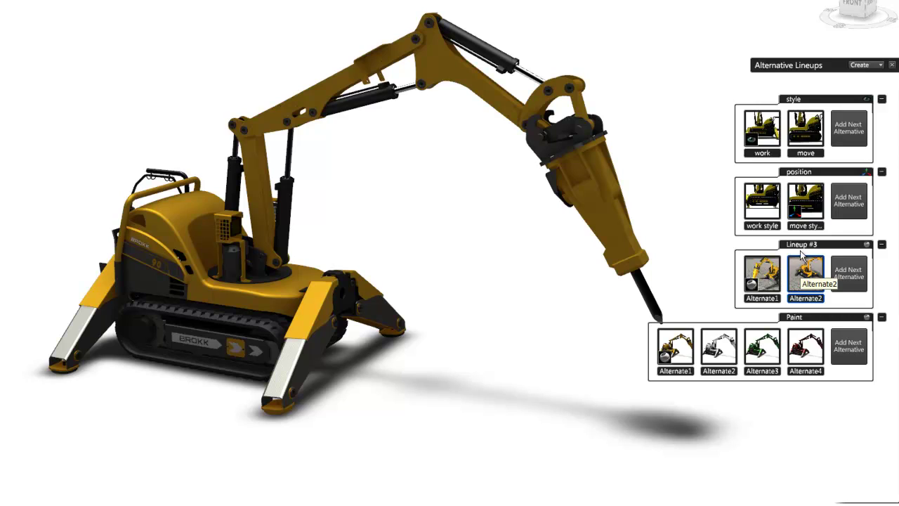
Play the position lineup's move style and work style, and the style lineup's move and work alternatives.
click(805, 204)
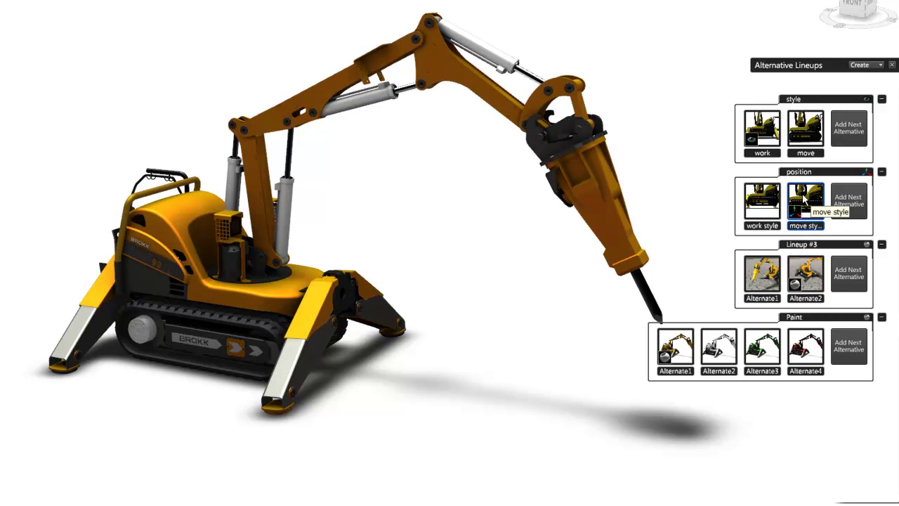
click(778, 206)
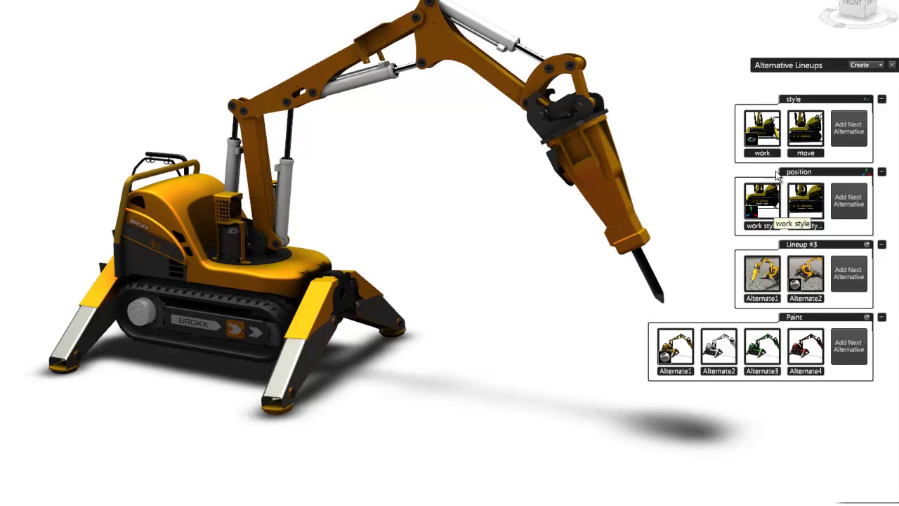
click(801, 133)
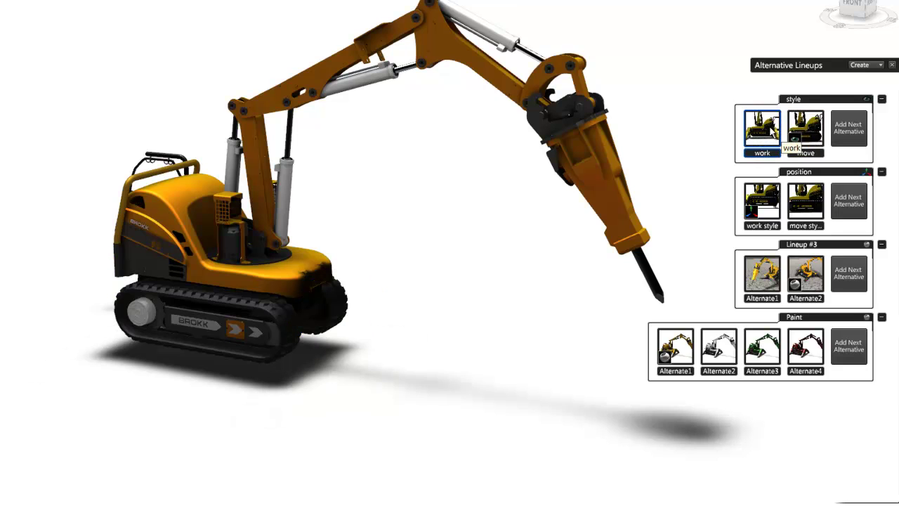
click(767, 129)
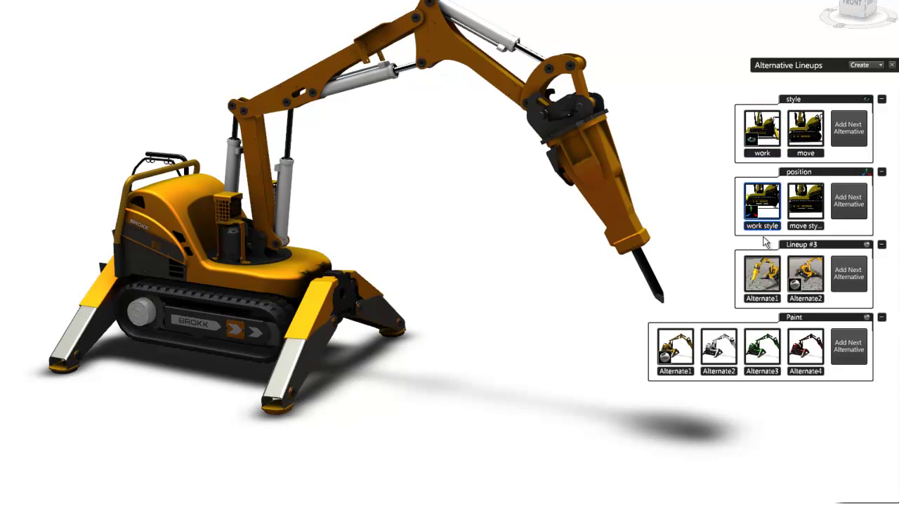
Set Lineup #3 back to Alternate1 and hide the alternative lineups.
click(764, 288)
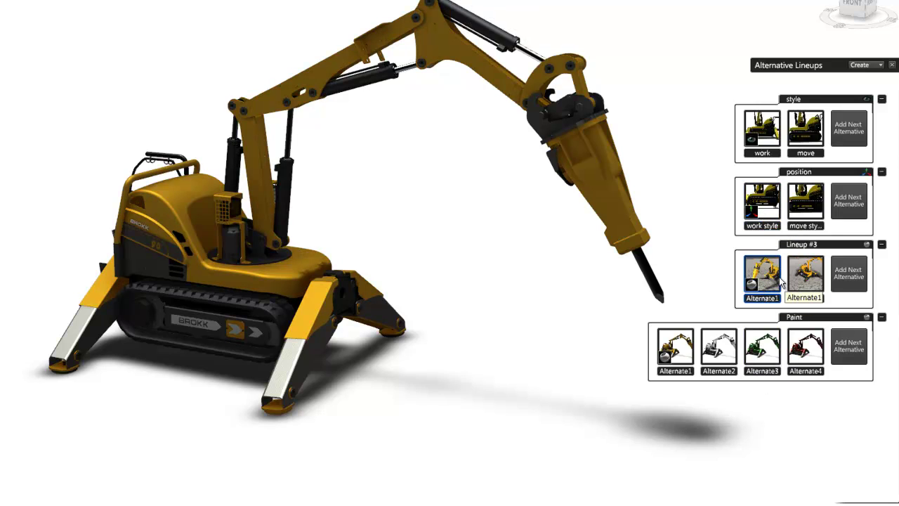
key(a)
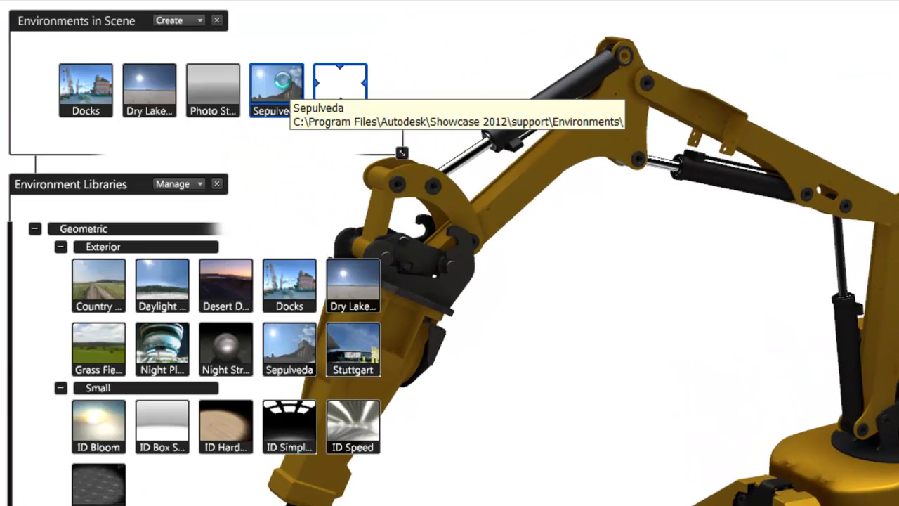
Place the robot in the Sepulveda environment and examine it from several angles with the environment library hidden.
click(277, 90)
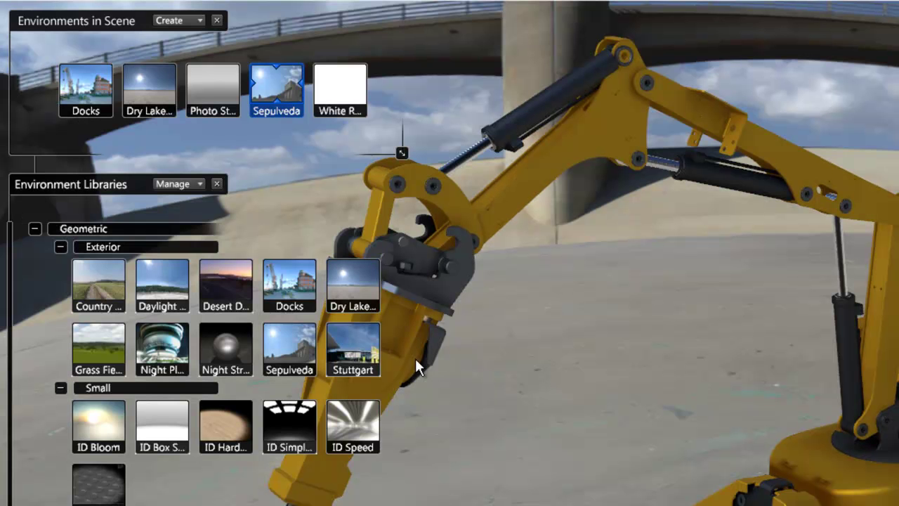
key(e)
alt+drag(587, 470, 566, 389)
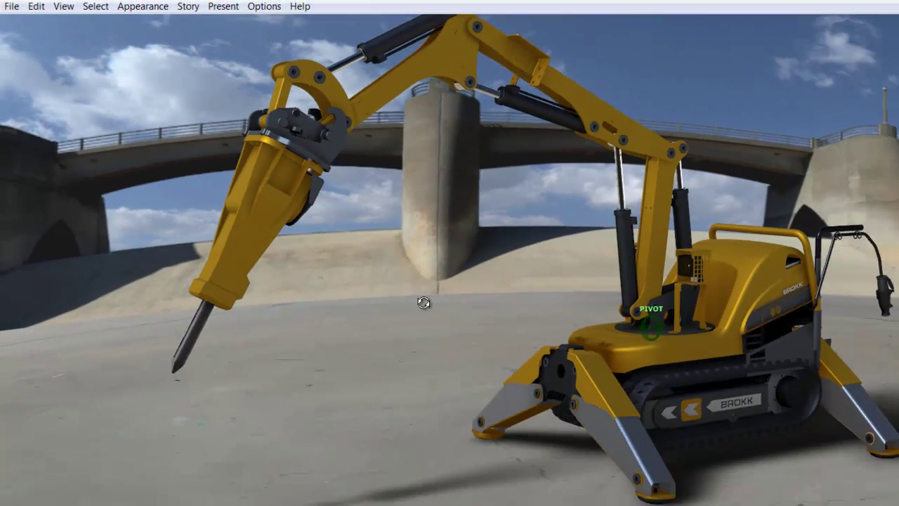
alt+drag(577, 505, 629, 504)
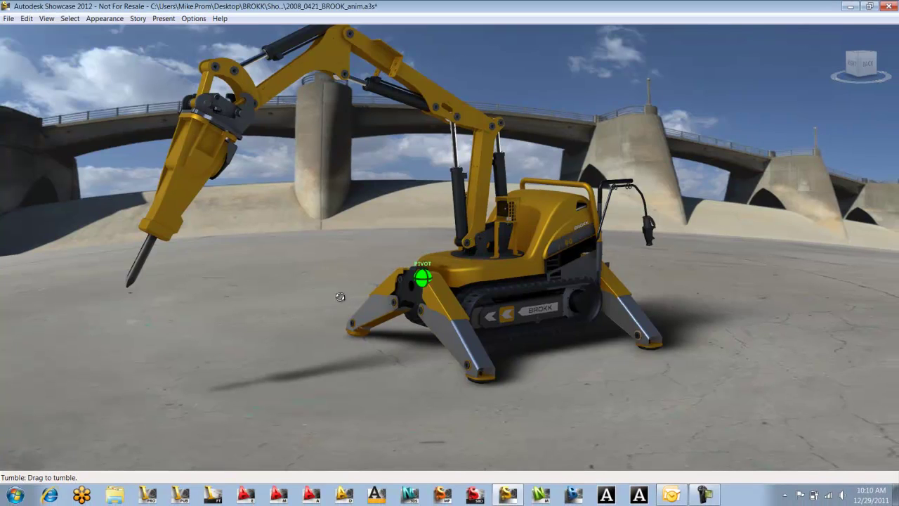
drag(340, 296, 285, 331)
drag(194, 333, 328, 297)
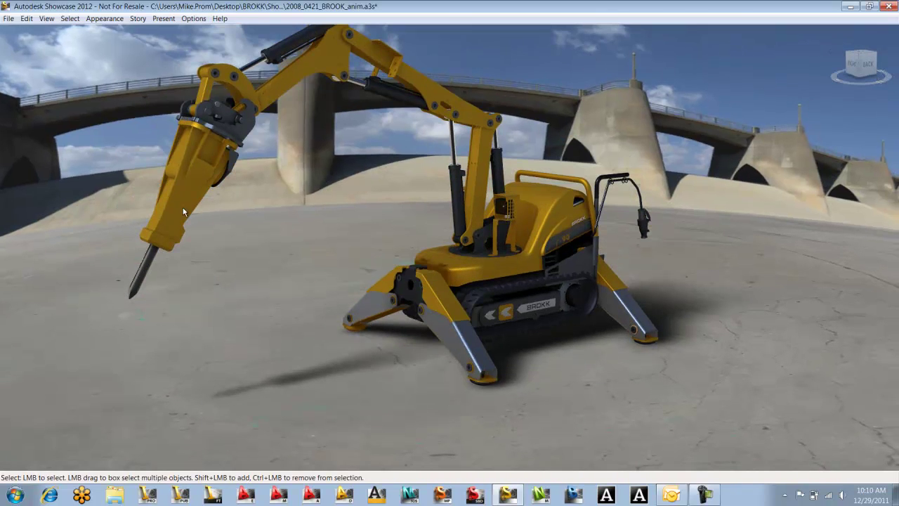
Change the scene's environment to Dry Lake Bed, hide the environment library, and view the robot from its other side.
key(e)
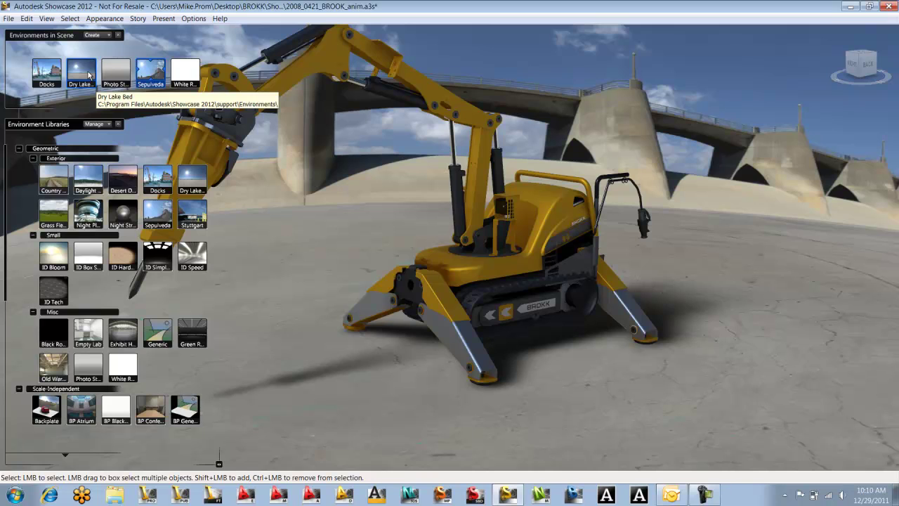
double_click(89, 75)
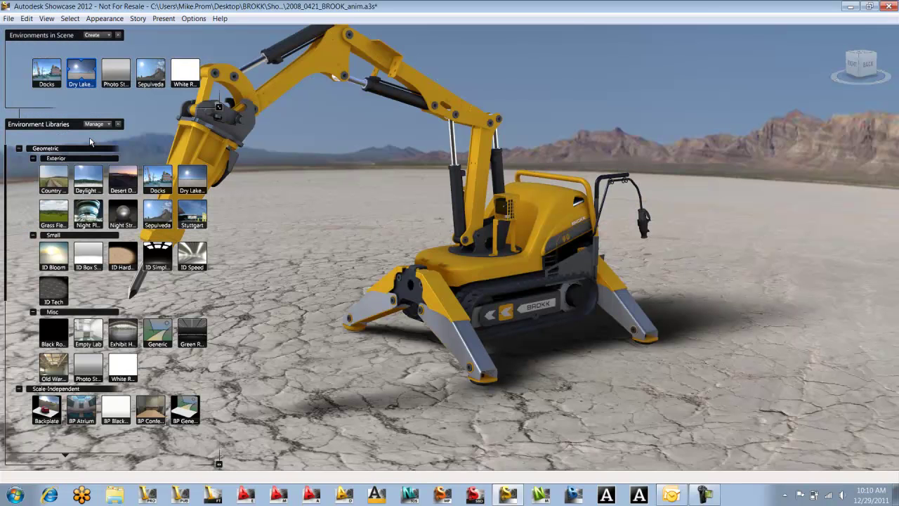
key(e)
alt+drag(322, 270, 379, 290)
middle_drag(380, 289, 321, 302)
alt+drag(320, 302, 422, 314)
Examine the material properties of the robot's yellow body panel from color down to bump, close them and clear the selection.
click(418, 311)
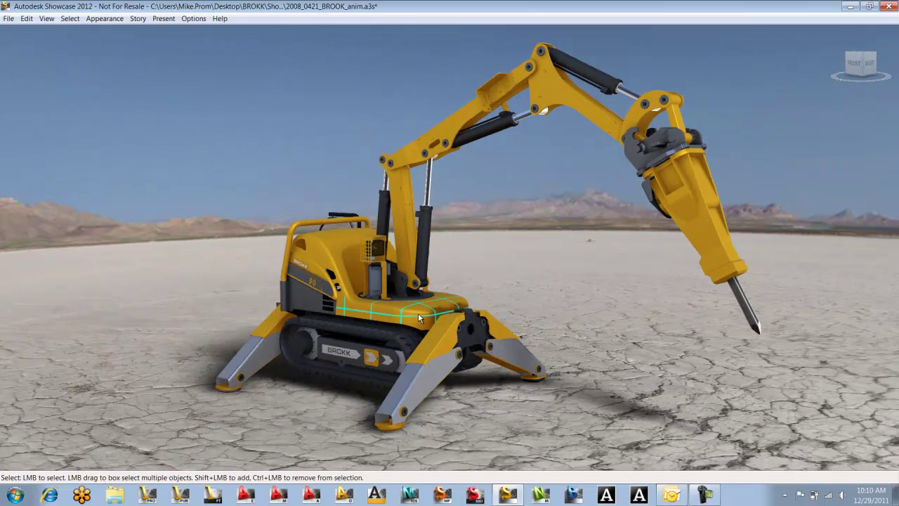
click(104, 18)
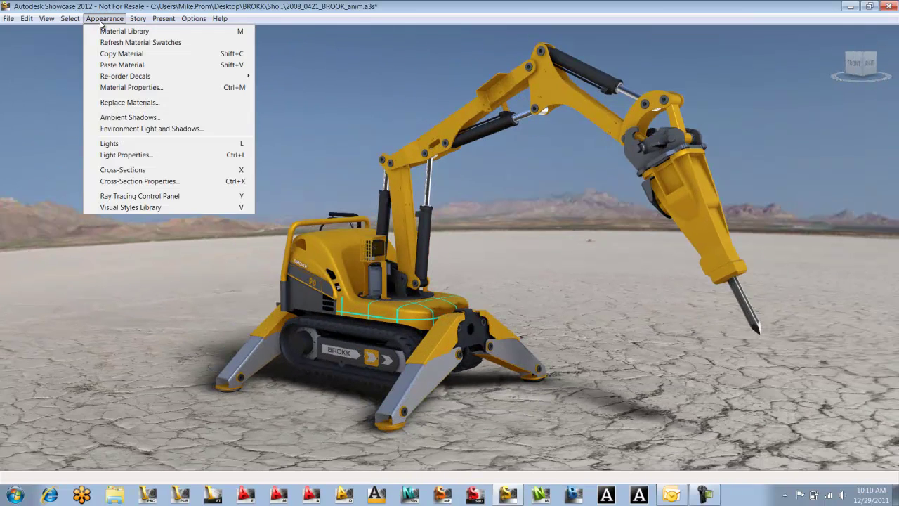
click(131, 87)
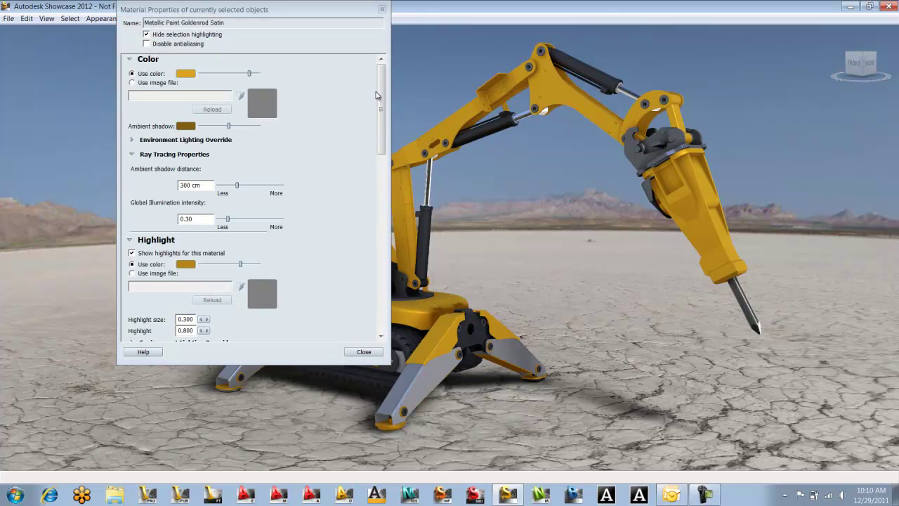
drag(377, 95, 383, 270)
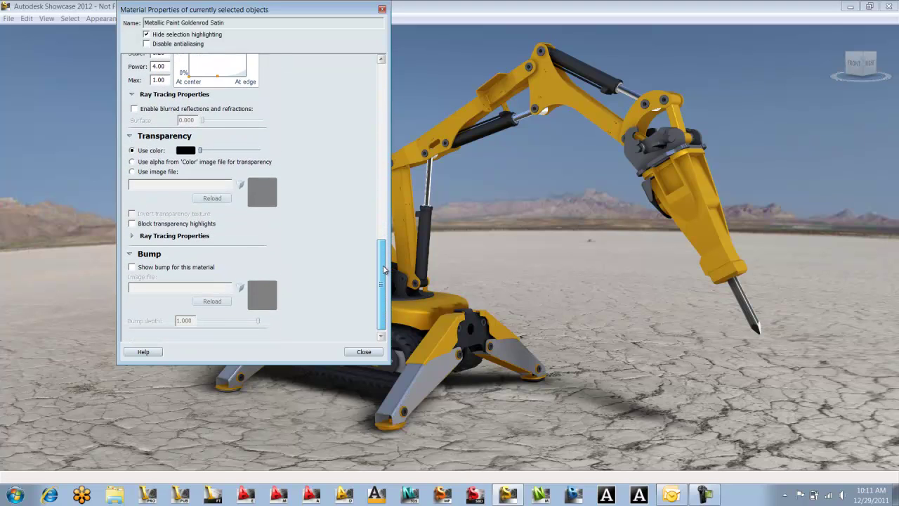
click(364, 351)
click(523, 300)
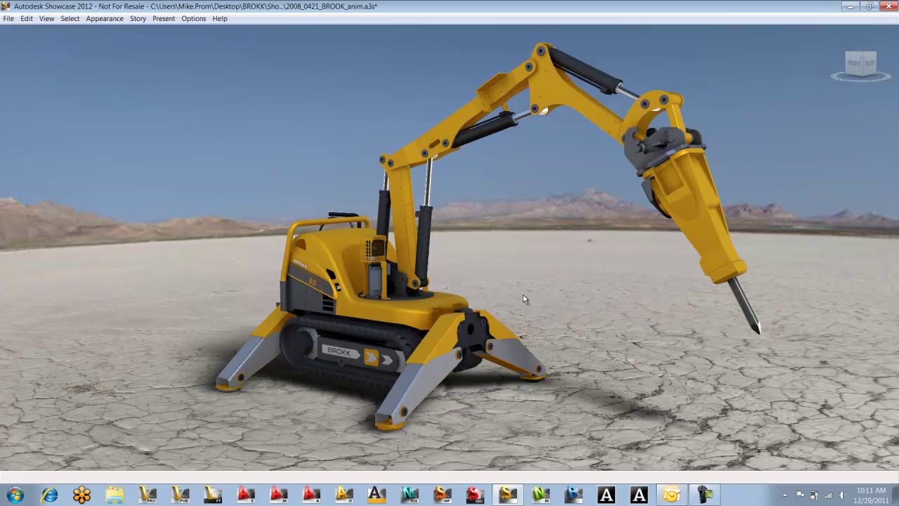
Show the scene lights, check which types of light can be created, and hide the lights again.
key(l)
click(110, 35)
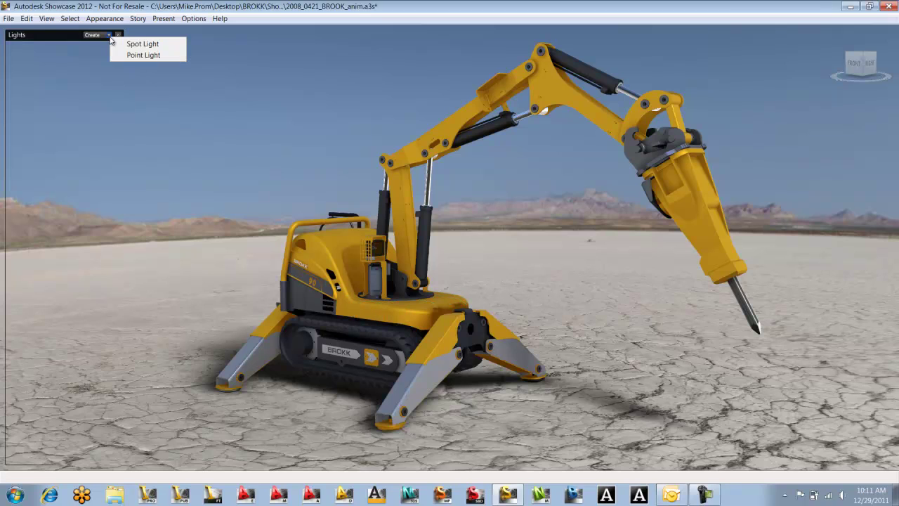
click(203, 86)
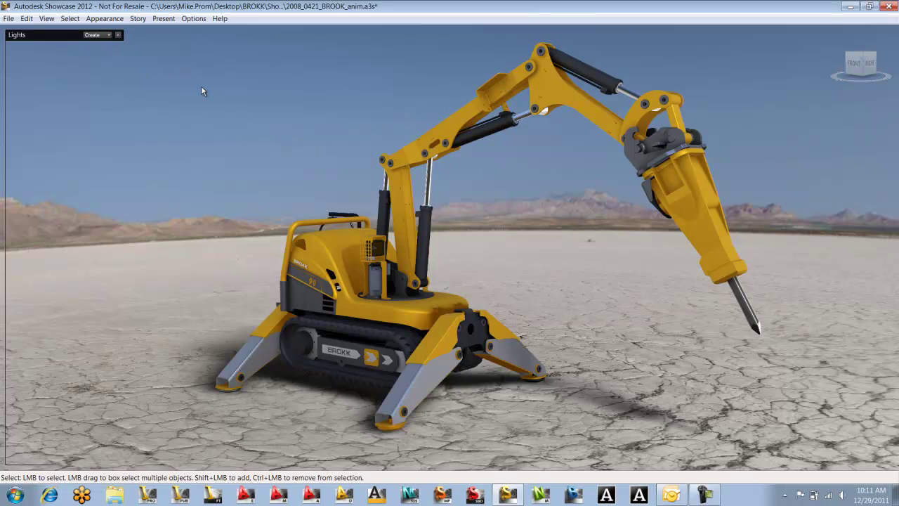
key(l)
Create a cinematic Track right shot from the current view of the robot, preview its camera motion and close its properties.
key(h)
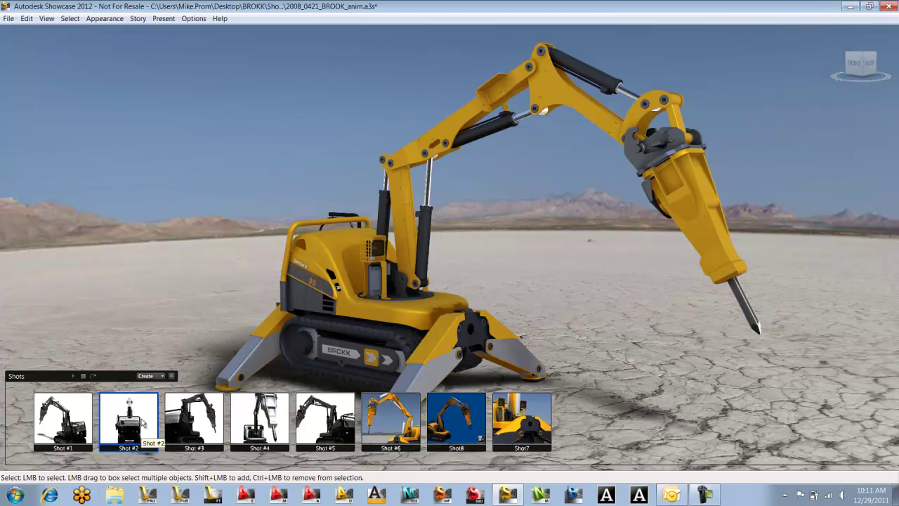
click(161, 375)
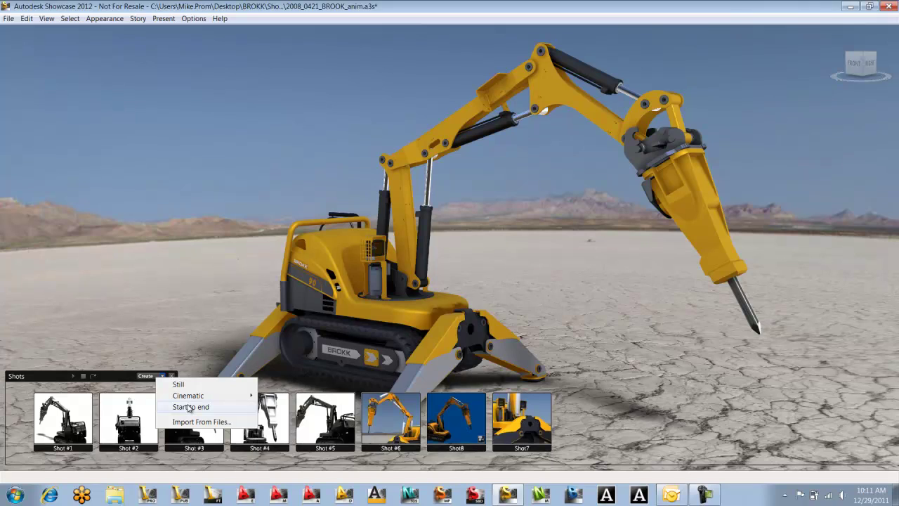
mouse_move(201, 401)
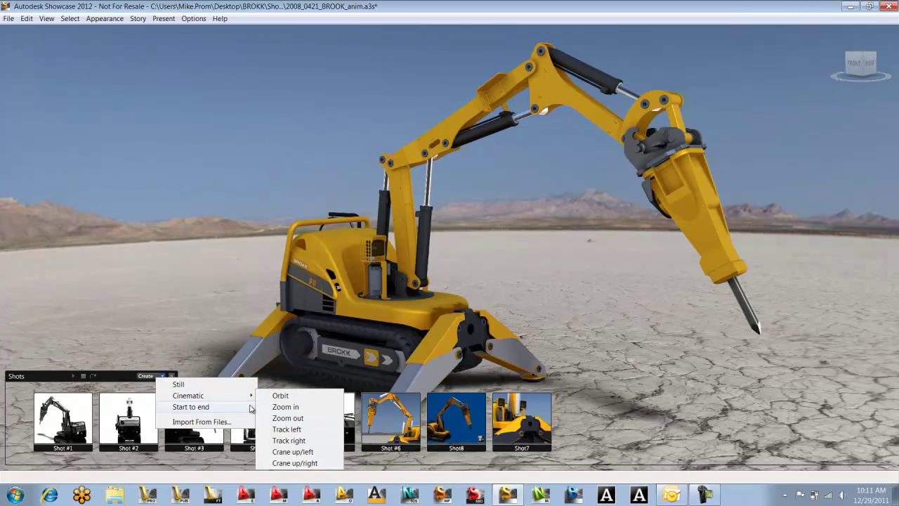
click(289, 440)
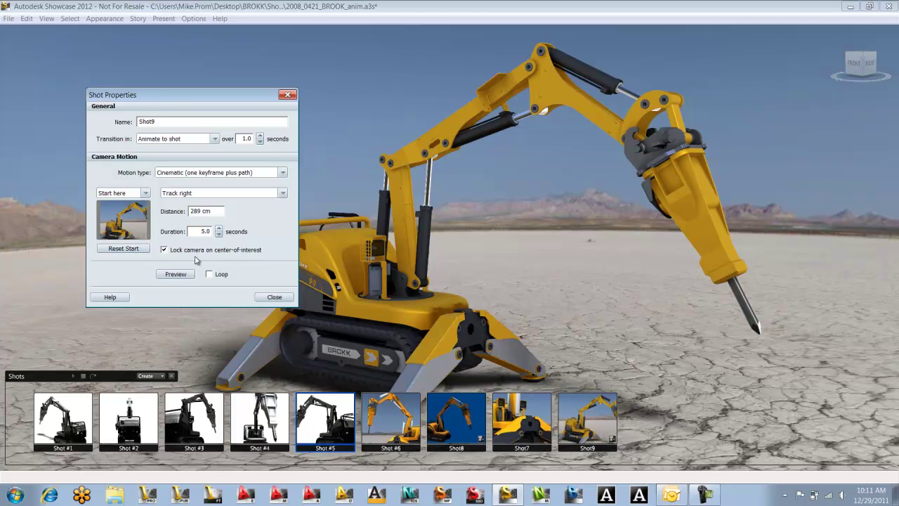
click(187, 273)
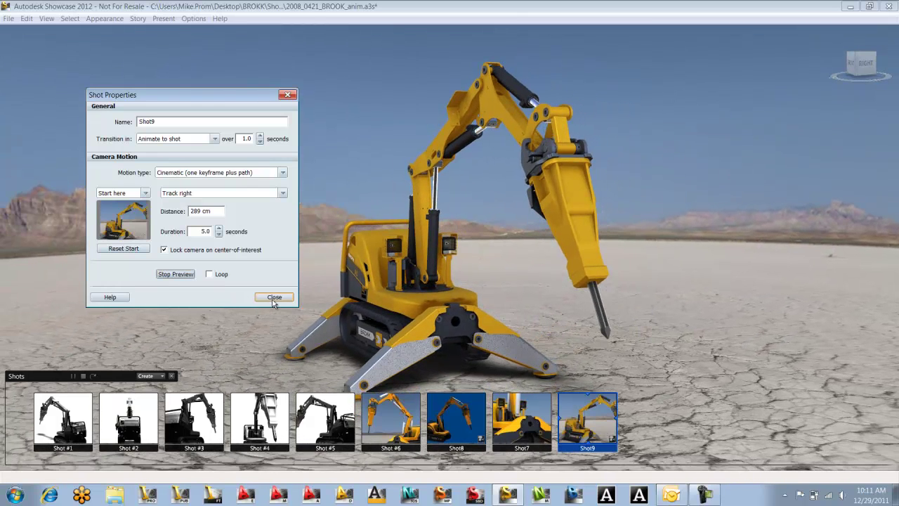
click(273, 297)
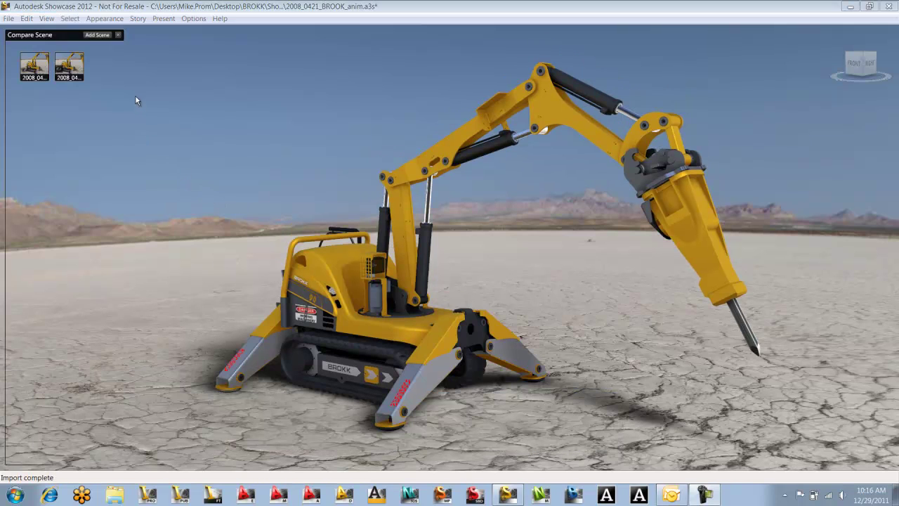
Display the compared scenes side by side and orbit both robots together to compare them from the front and the side.
click(164, 19)
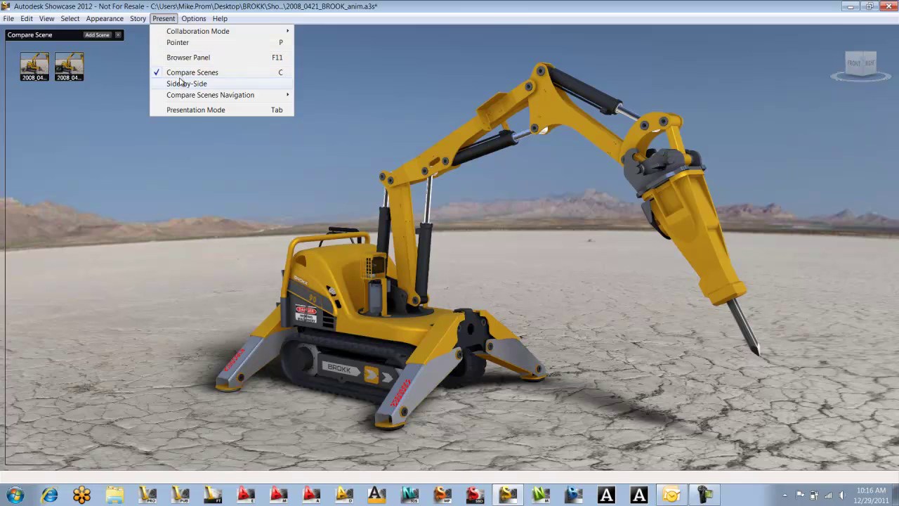
click(179, 82)
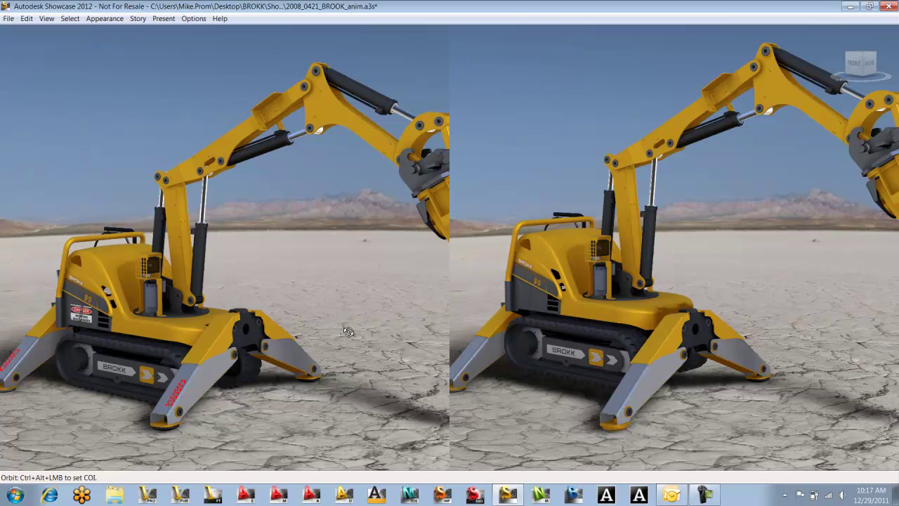
ctrl+alt+middle_drag(348, 331, 348, 329)
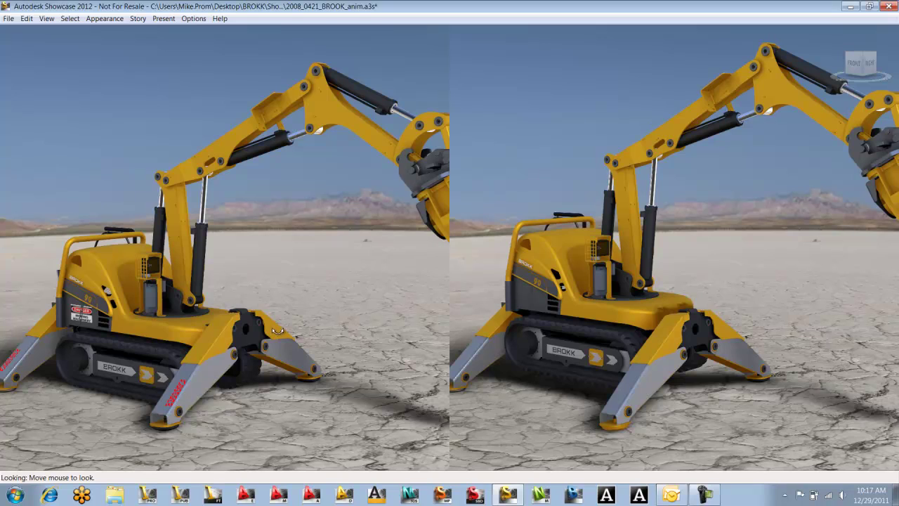
ctrl+alt+middle_drag(278, 330, 793, 325)
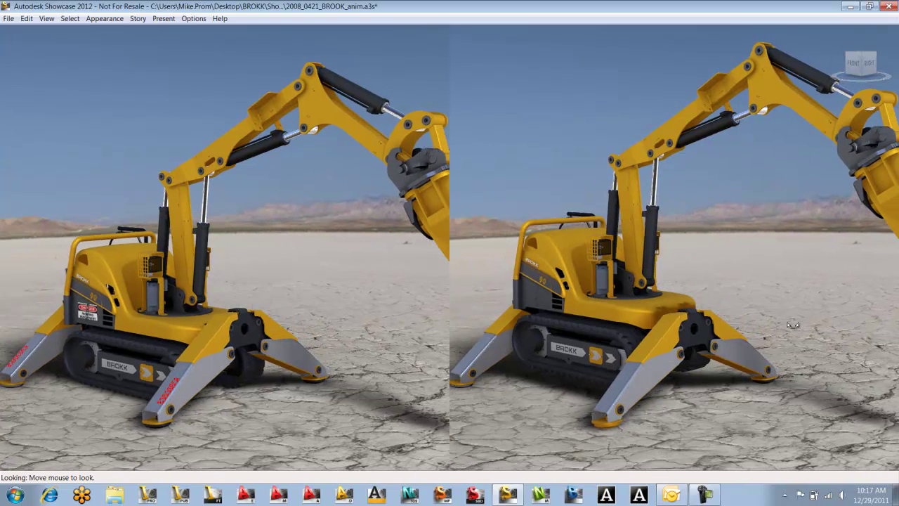
alt+drag(793, 325, 452, 348)
alt+drag(709, 349, 895, 389)
ctrl+alt+middle_drag(673, 384, 684, 336)
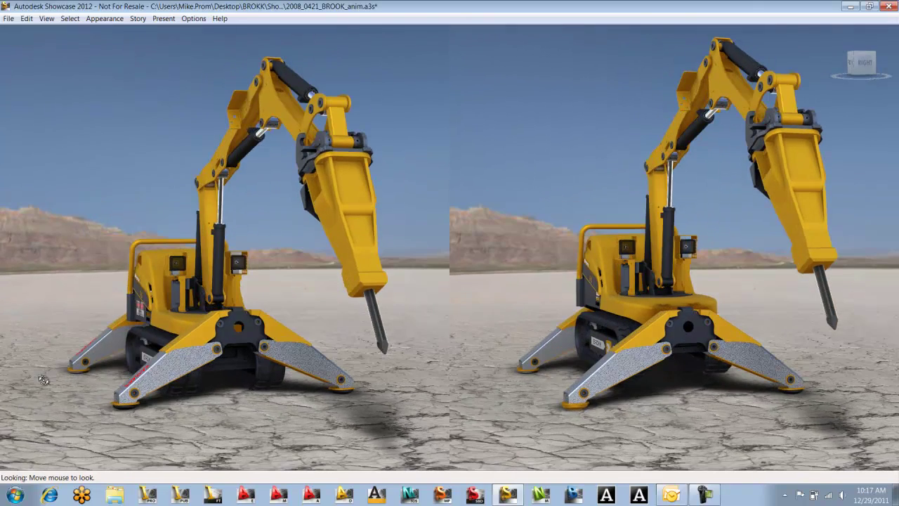
key(o)
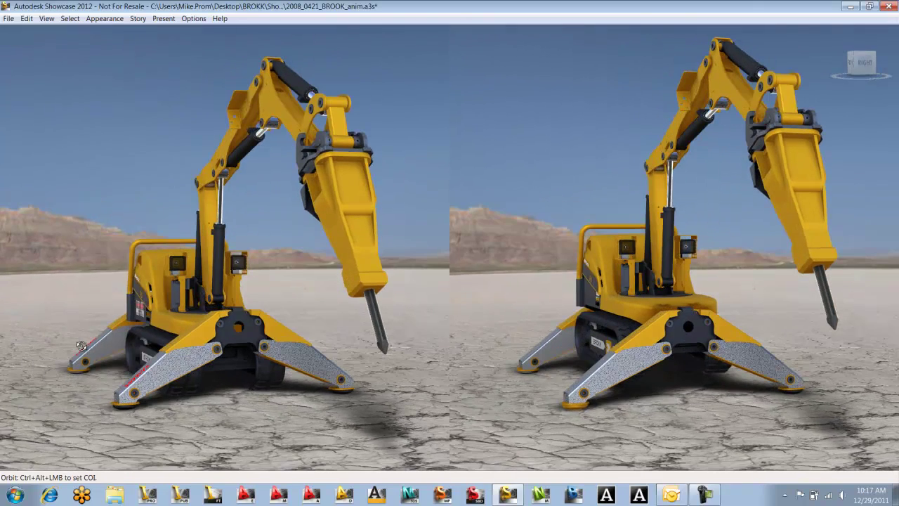
key(l)
key(o)
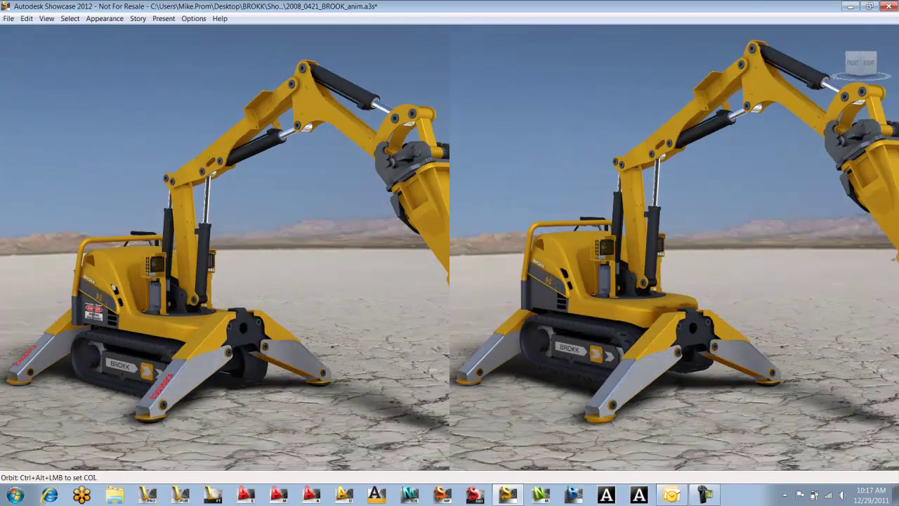
alt+drag(25, 327, 555, 308)
Apply Paint Alternate2 to the robot without warning decals, fit both robots fully in view and hide the alternative lineups.
key(a)
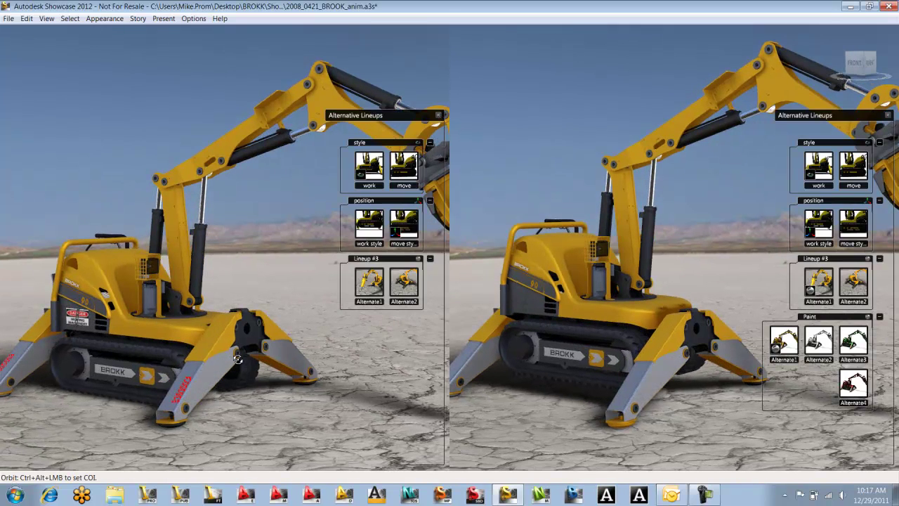
click(814, 343)
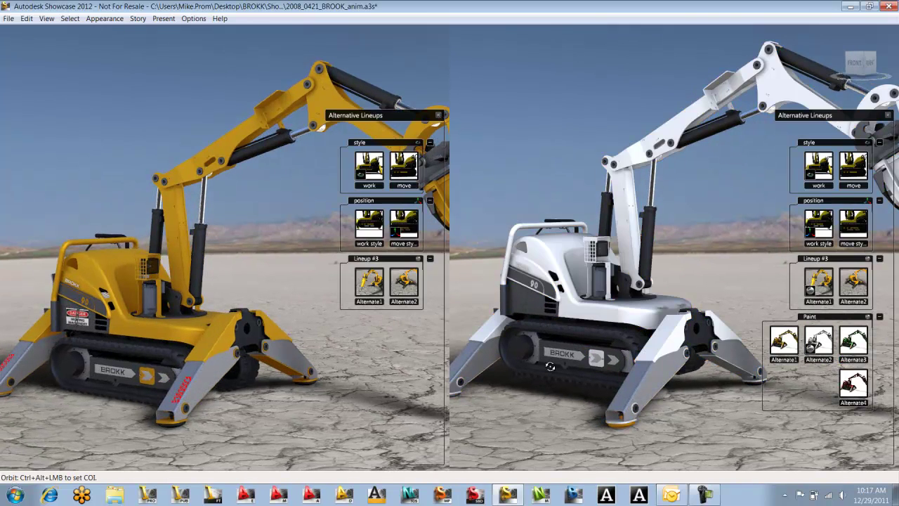
scroll(620, 352, down, 4)
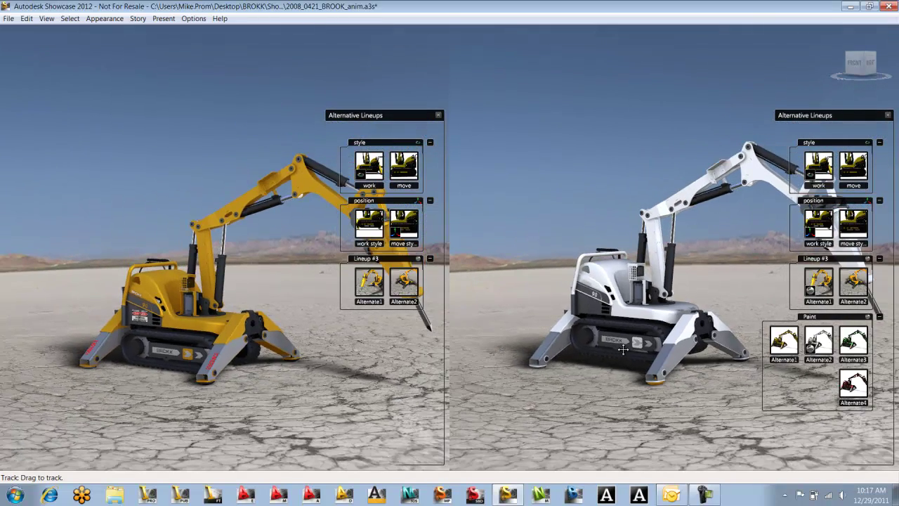
alt+middle_drag(622, 349, 572, 353)
key(o)
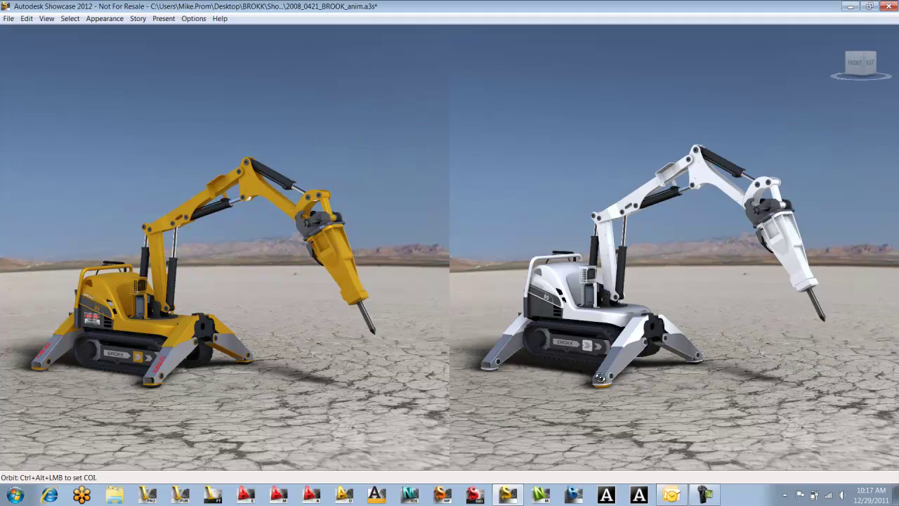
Set the orbit pivot on the white robot's body and compare both robots from their back side.
ctrl+alt+click(607, 333)
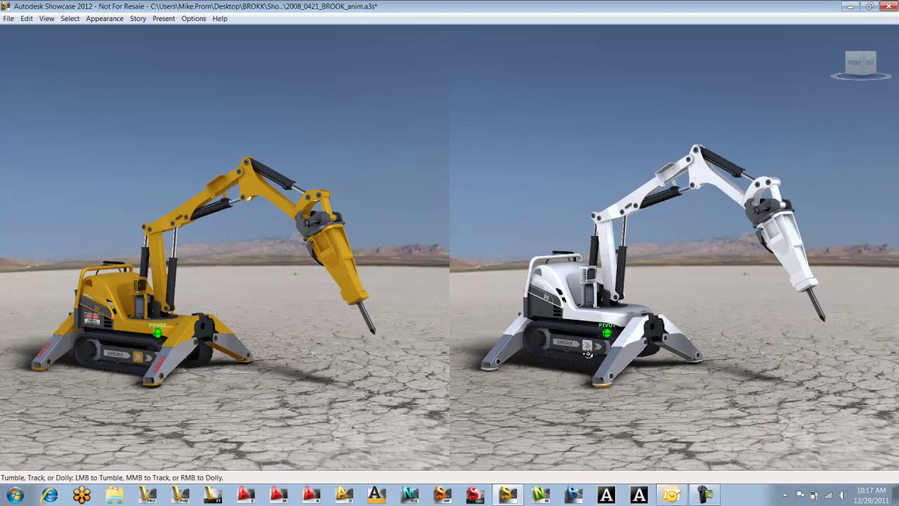
alt+drag(607, 333, 345, 332)
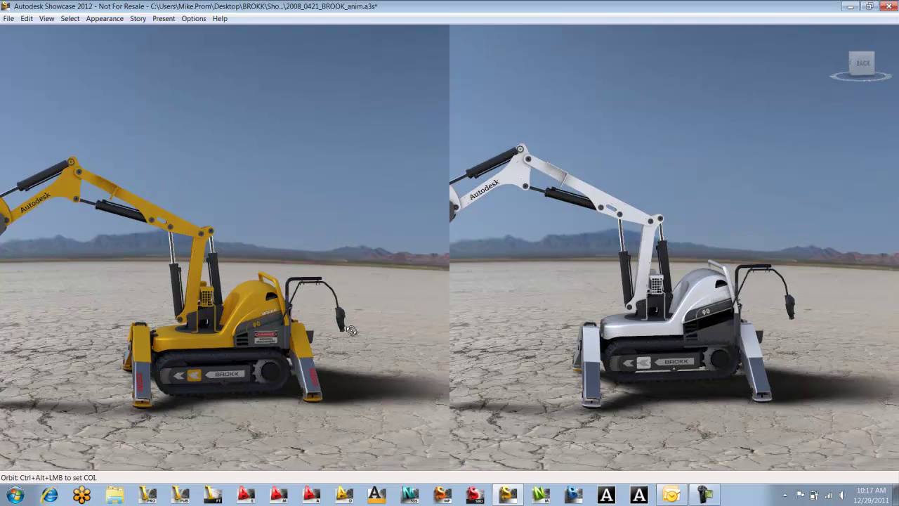
scroll(532, 315, down, 3)
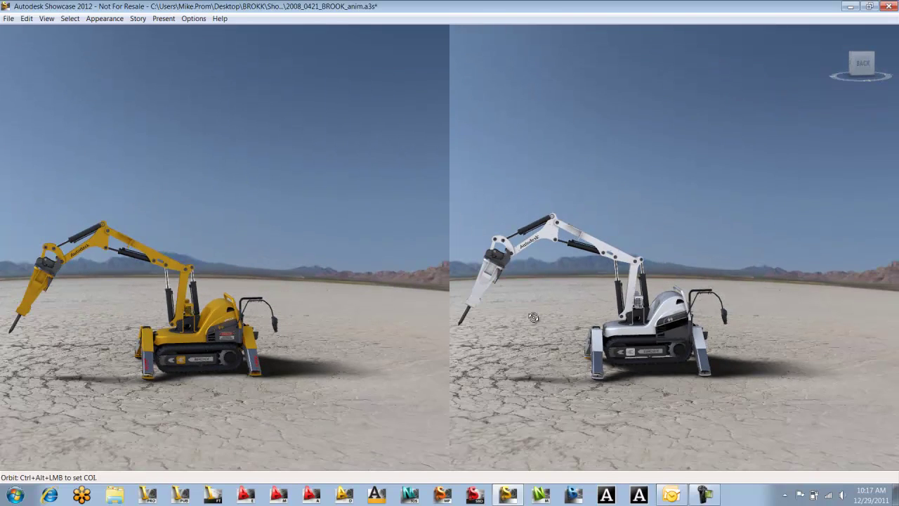
middle_drag(533, 318, 582, 317)
drag(582, 317, 689, 358)
scroll(689, 357, up, 2)
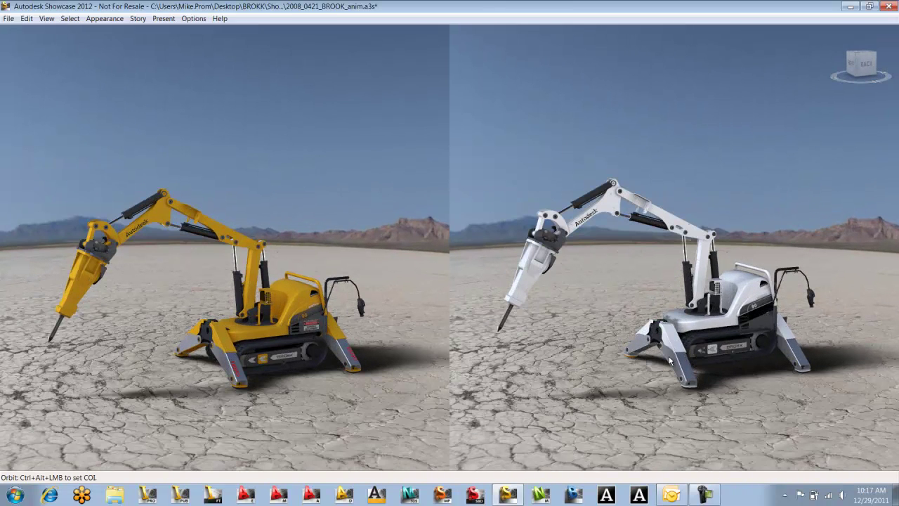
Switch the white robot to the style lineup's move and the position lineup's move style alternatives, and hide the lineups.
key(l)
click(846, 173)
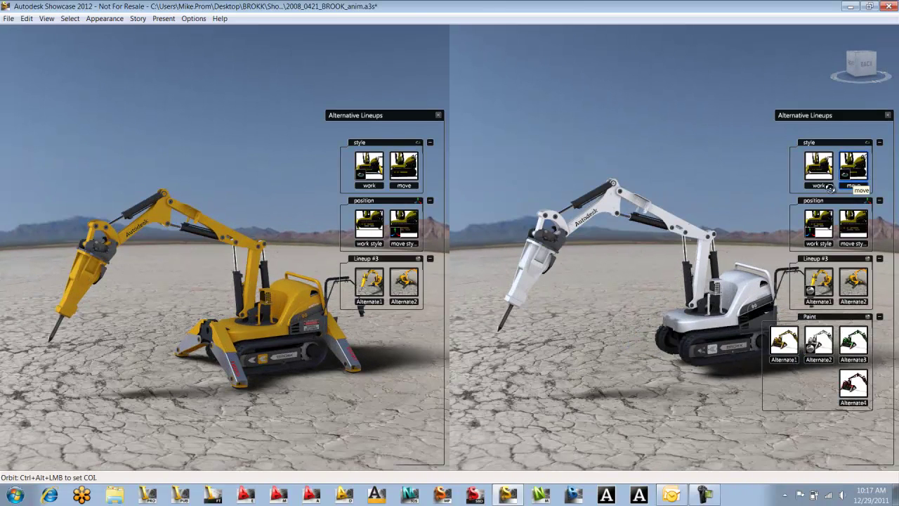
click(855, 232)
key(l)
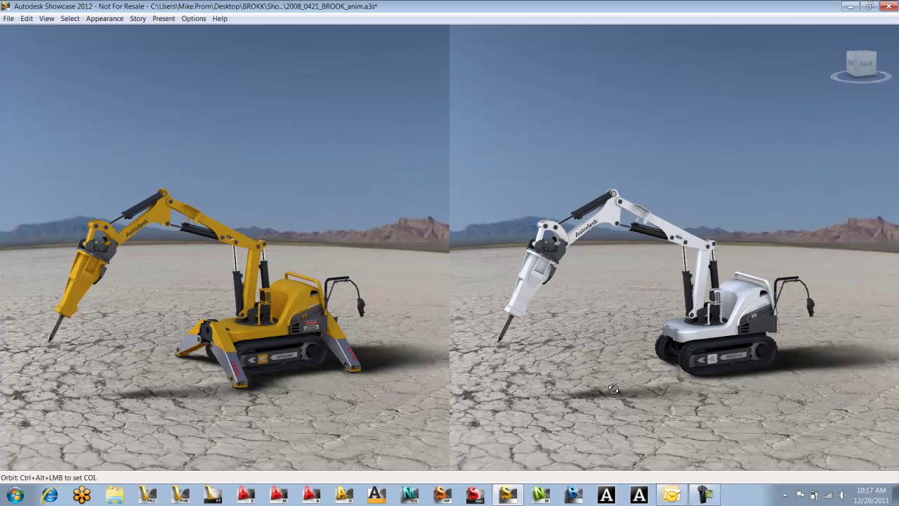
mouse_move(613, 388)
mouse_down()
mouse_move(618, 361)
mouse_move(742, 364)
mouse_move(594, 372)
mouse_move(583, 351)
mouse_move(575, 355)
mouse_up()
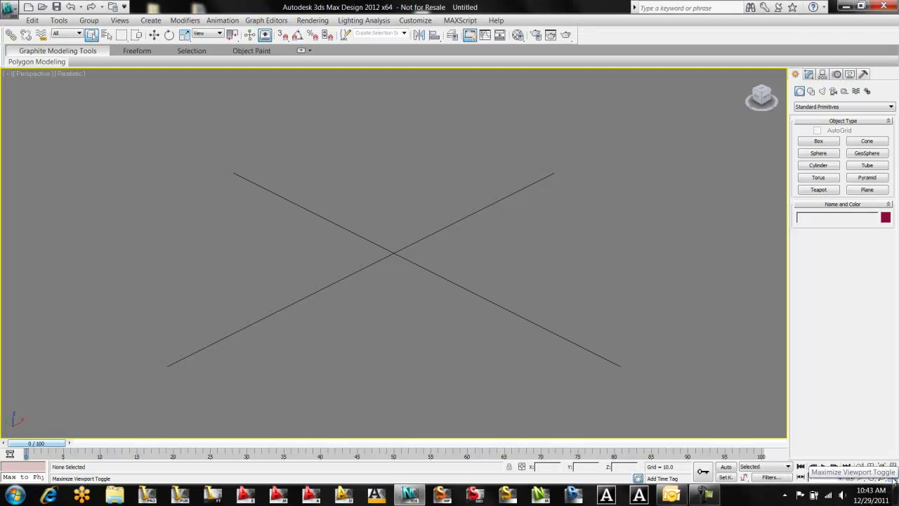
In 3ds Max Design, restore the four-viewport layout and create a standard sphere of about 20 radius near the Perspective viewport's origin.
click(892, 478)
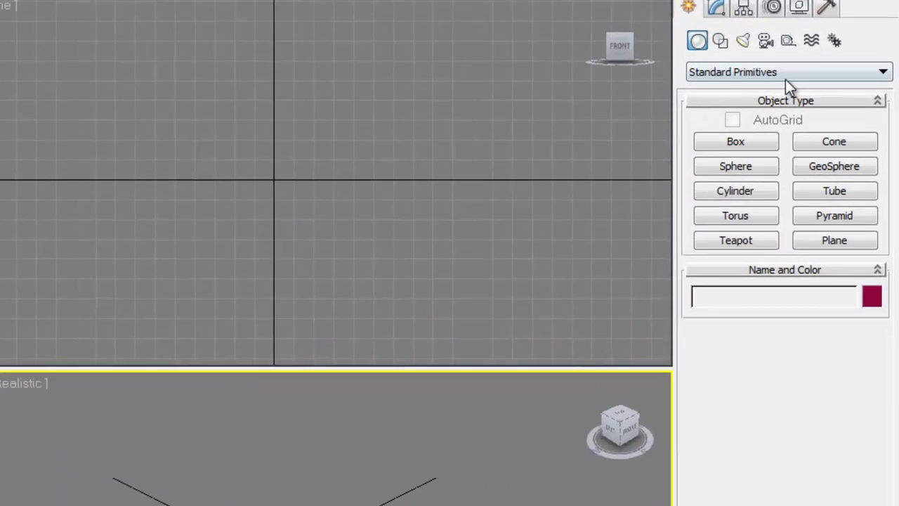
click(843, 107)
click(773, 69)
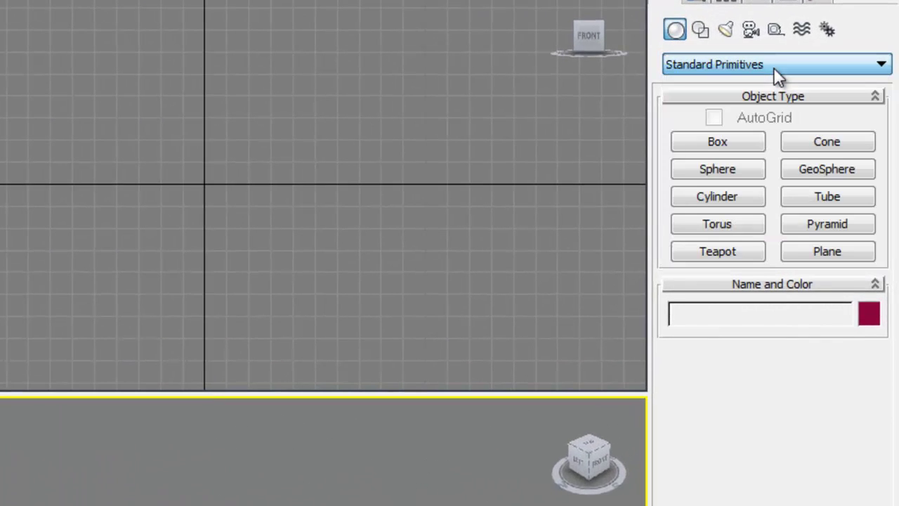
click(724, 172)
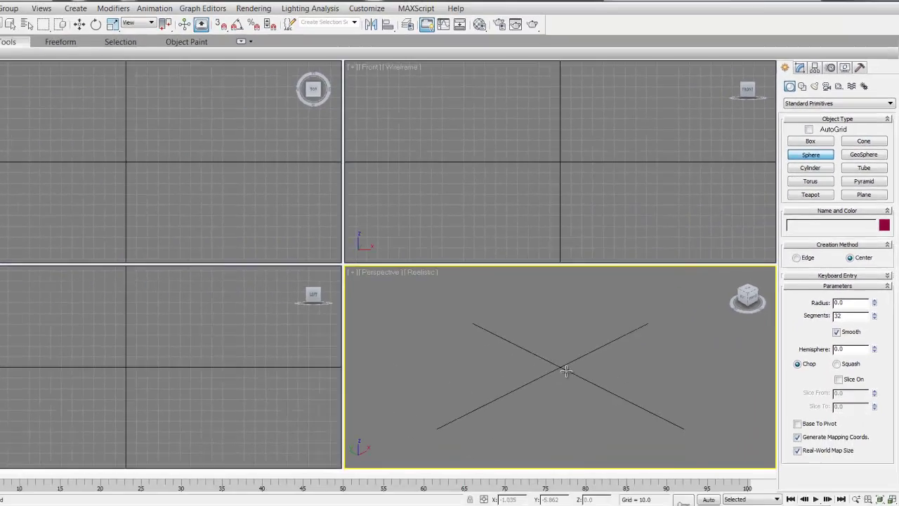
drag(564, 368, 632, 343)
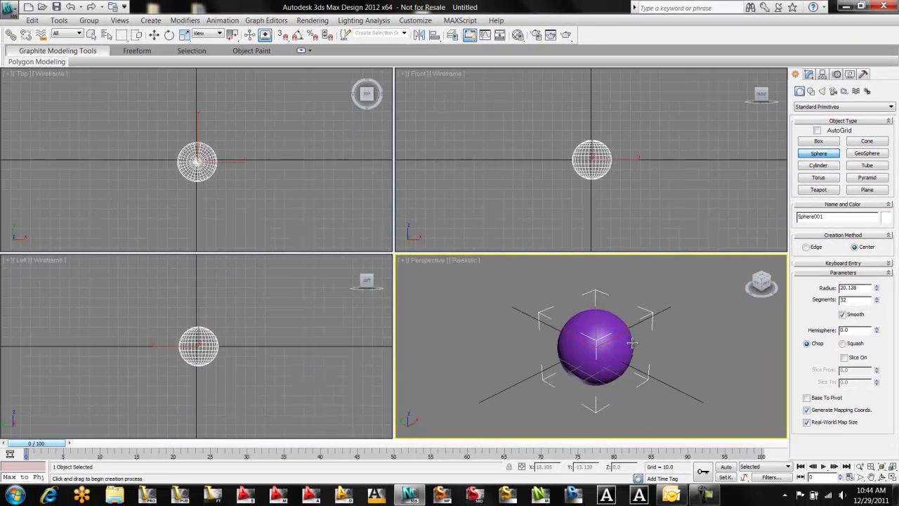
Create a box about 41 by 41 and 20 high beside the sphere in the Perspective viewport and end box creation.
click(818, 141)
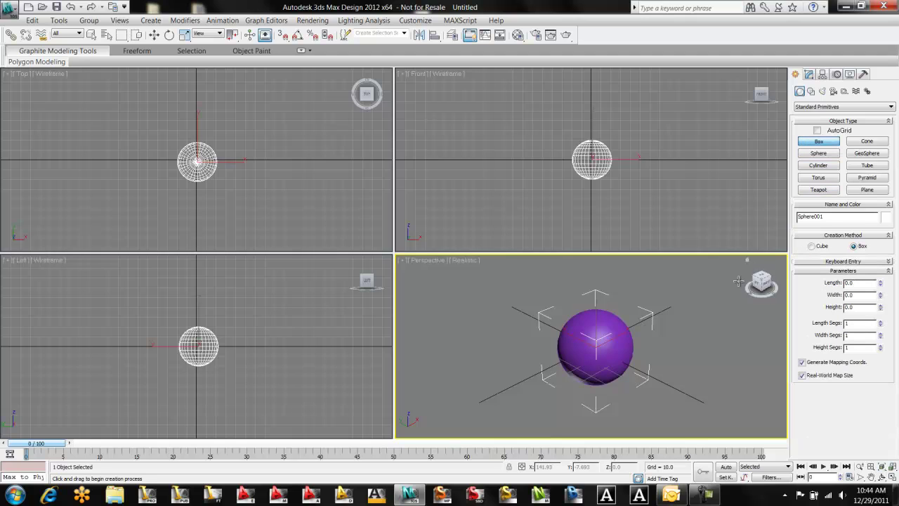
drag(664, 334, 765, 314)
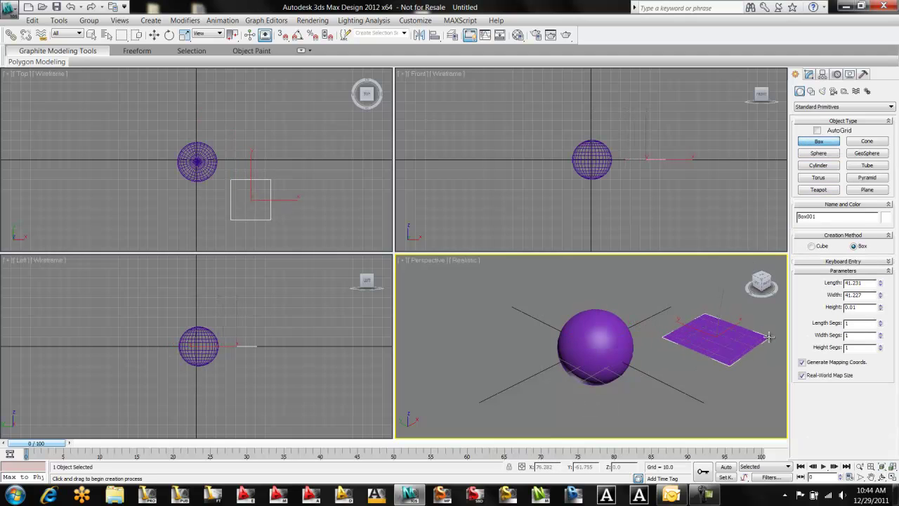
click(749, 306)
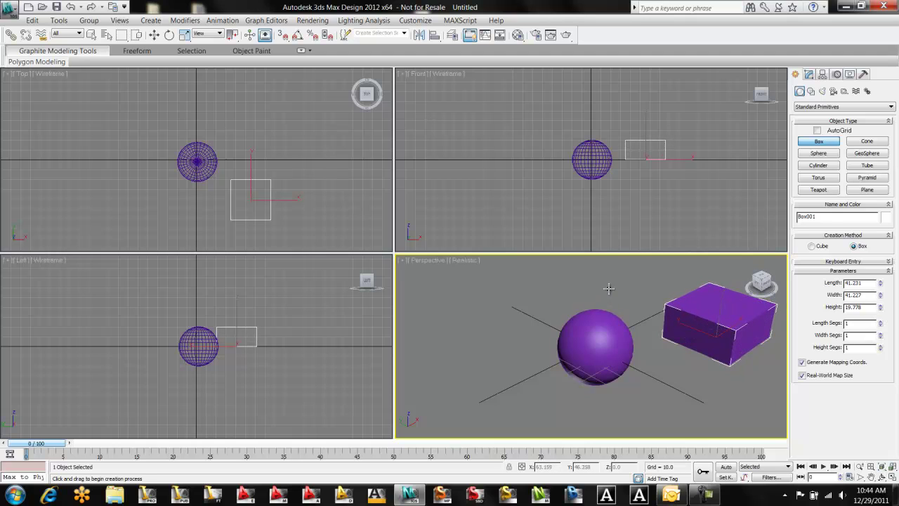
right_click(609, 290)
right_click(609, 292)
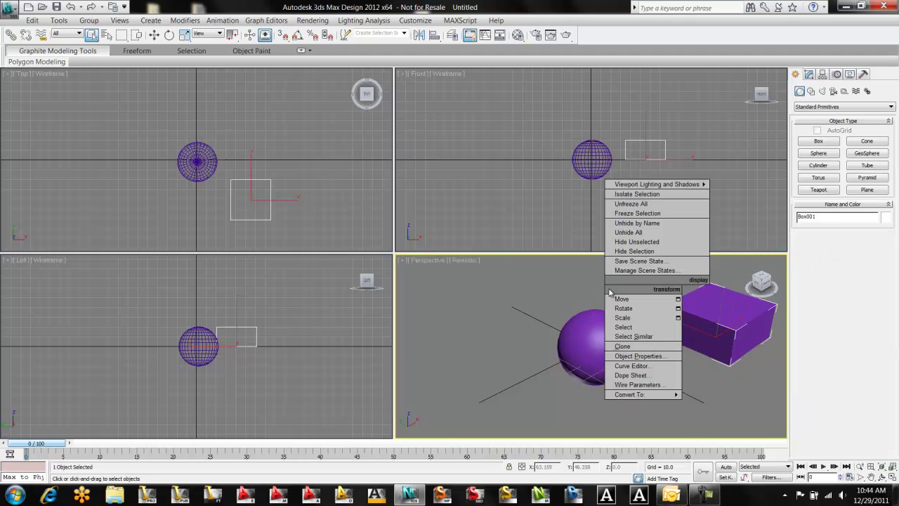
click(649, 332)
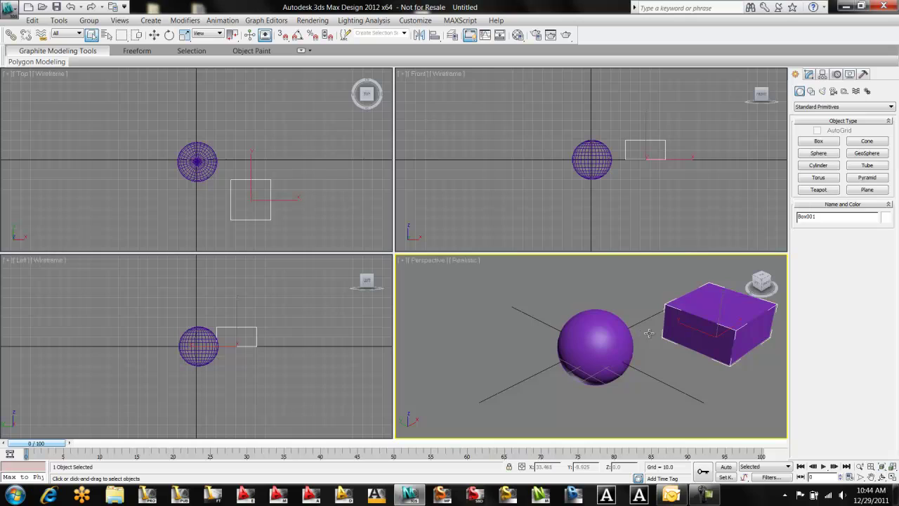
Examine the box's modify, hierarchy, motion, display and utilities settings one after another.
click(812, 76)
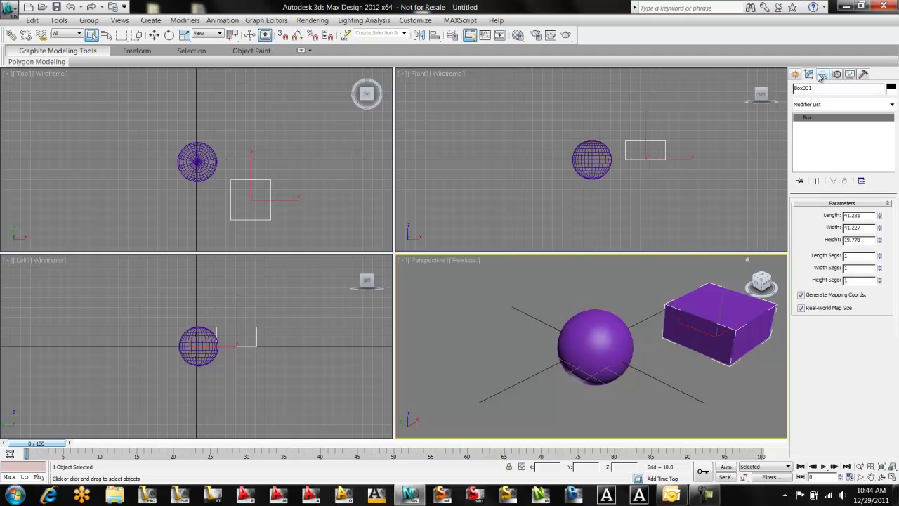
click(822, 75)
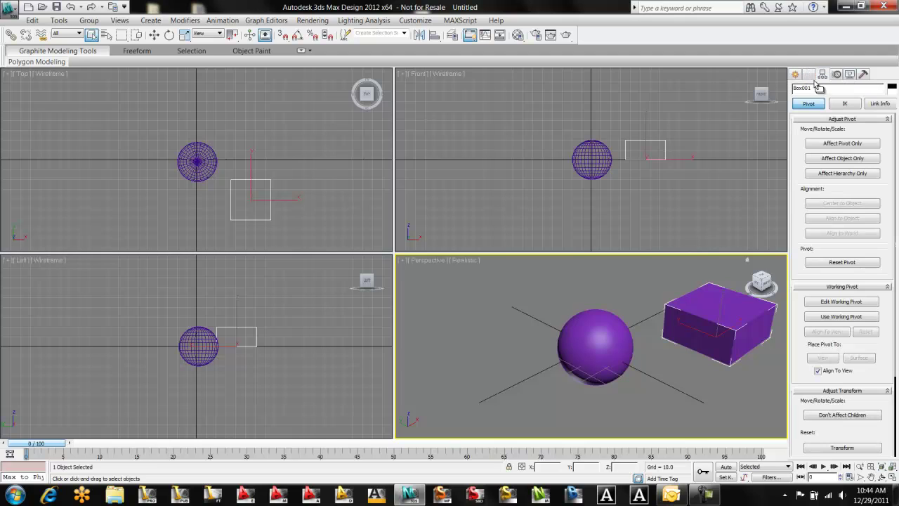
click(836, 74)
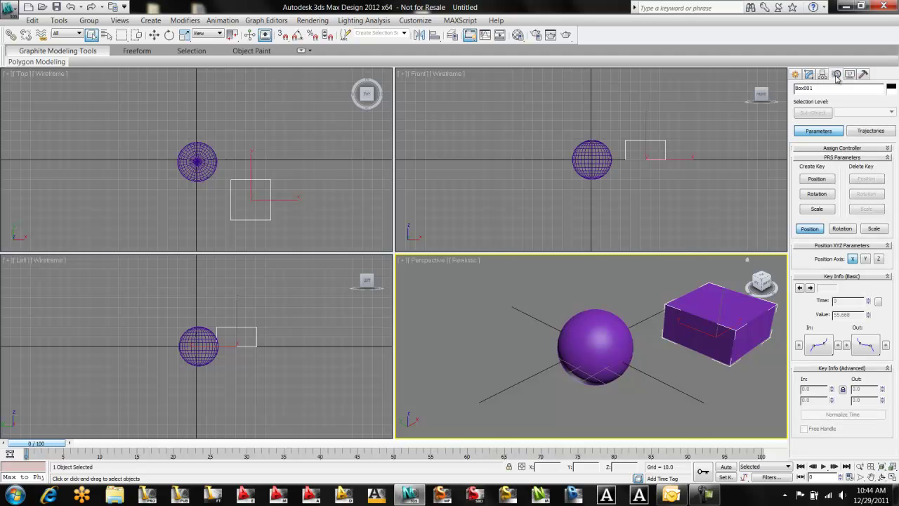
click(850, 74)
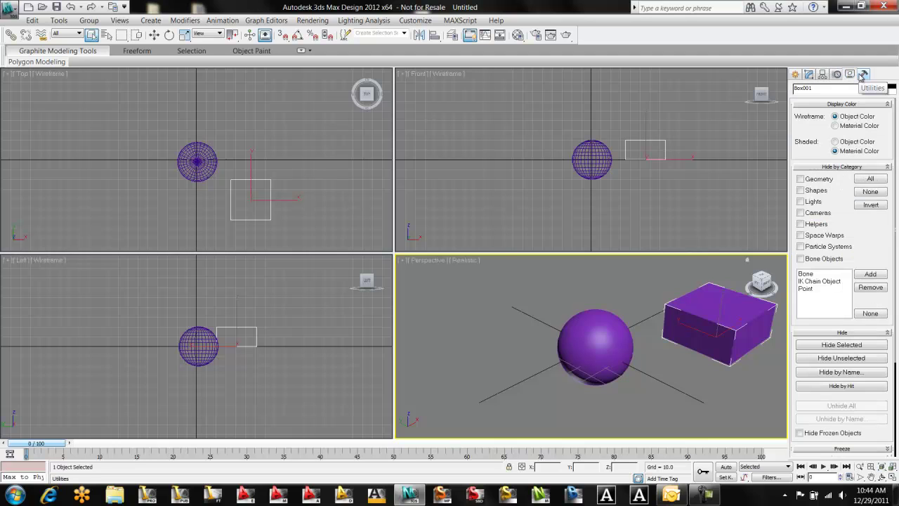
click(862, 75)
Set the box's length to 70 and its height to 30.
click(809, 74)
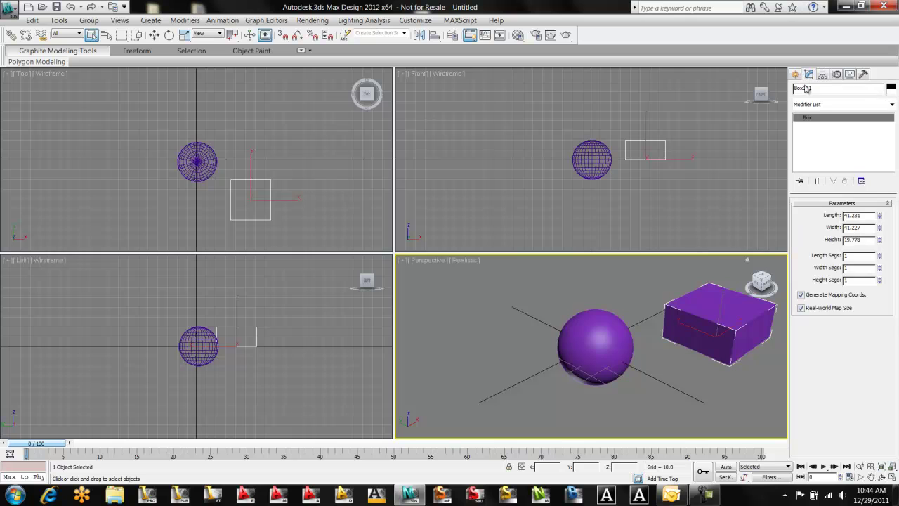
drag(874, 218, 802, 215)
click(803, 214)
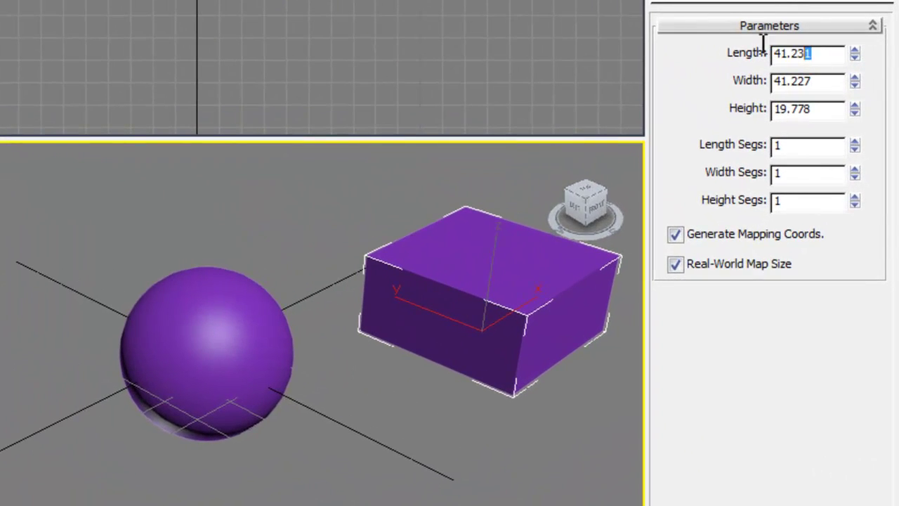
double_click(790, 54)
text(70)
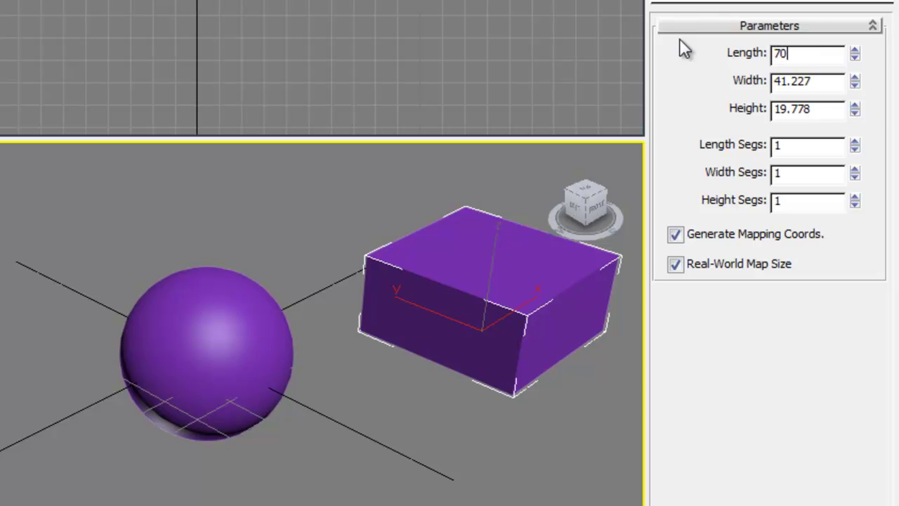
key(Return)
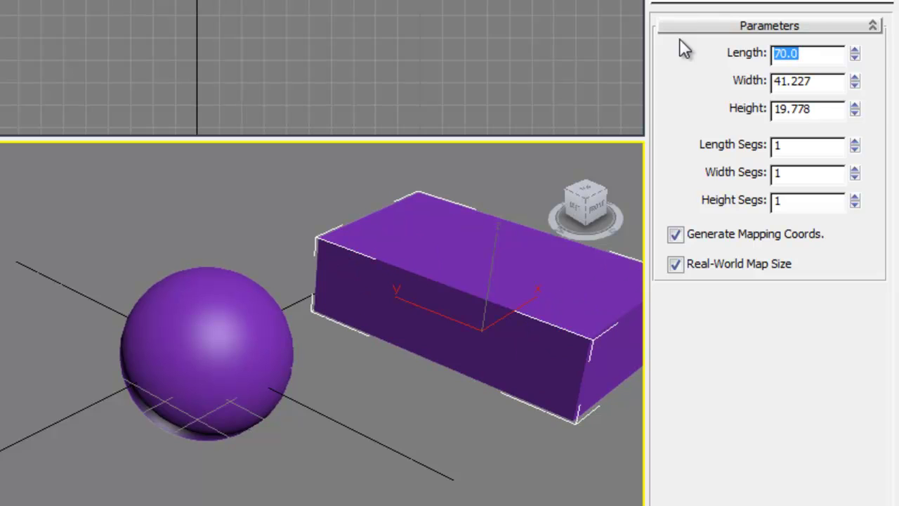
drag(836, 109, 698, 107)
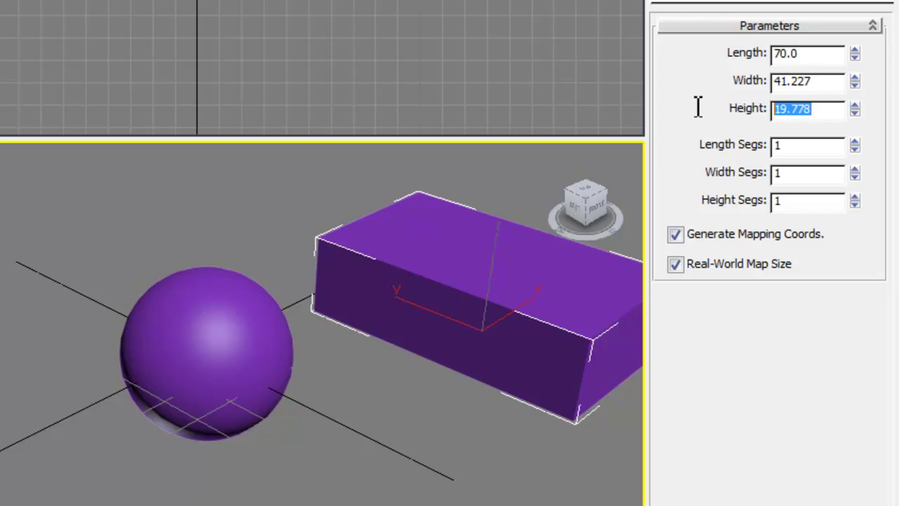
text(30)
key(Return)
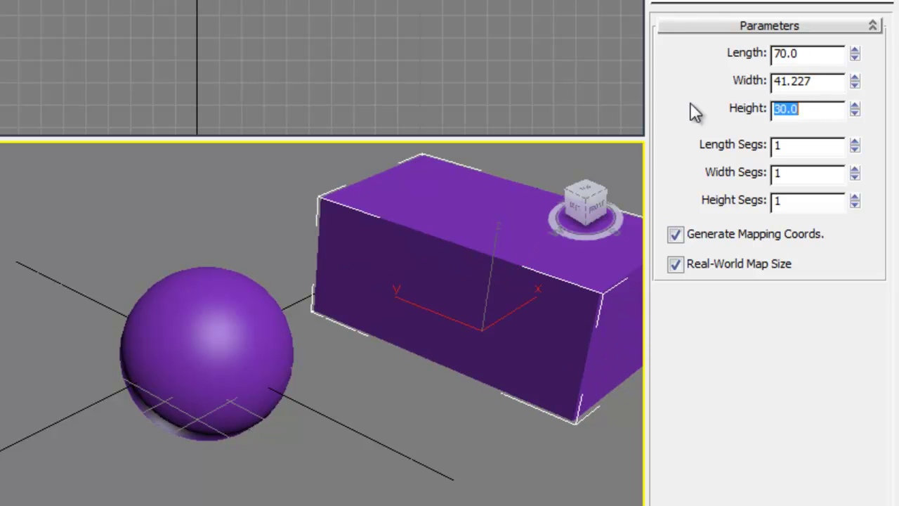
Deselect the box, open the Material Editor and examine the default Arch & Design material's parameters, including self illumination, special effects and advanced rendering options.
click(176, 235)
scroll(643, 253, up, 4)
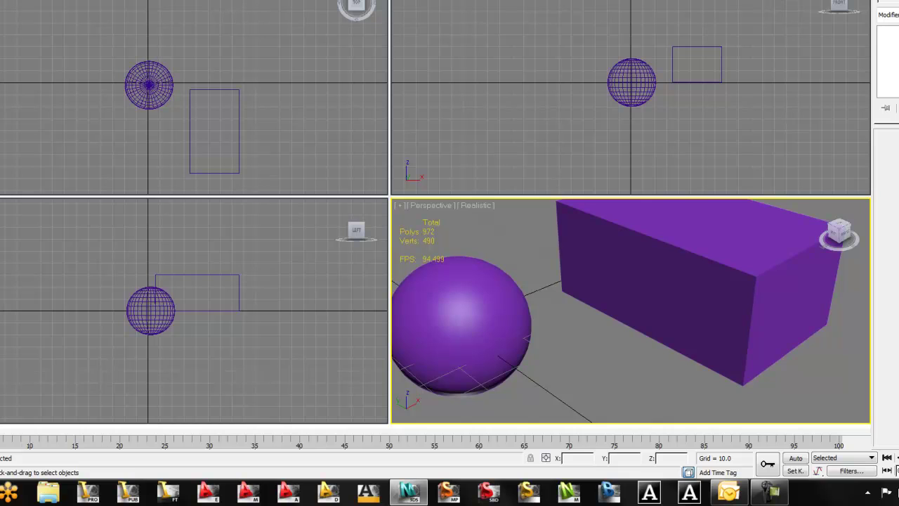
key(m)
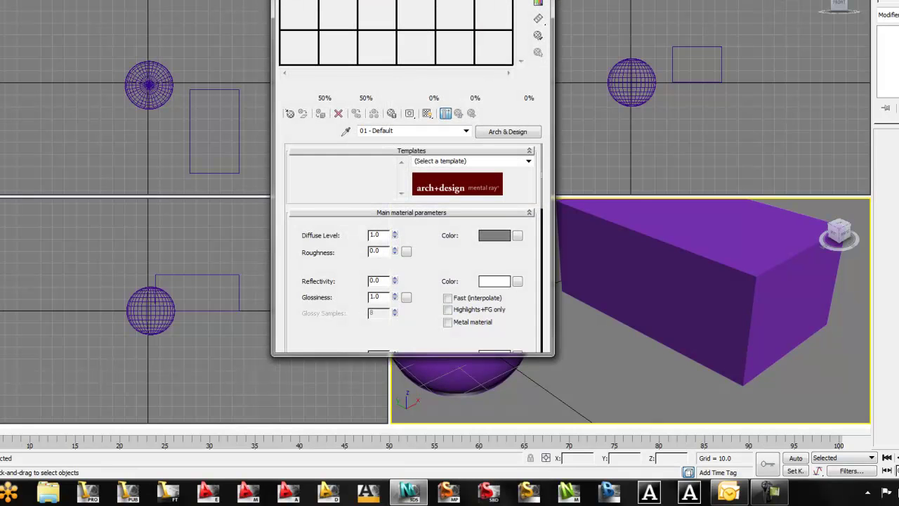
drag(440, 0, 228, 0)
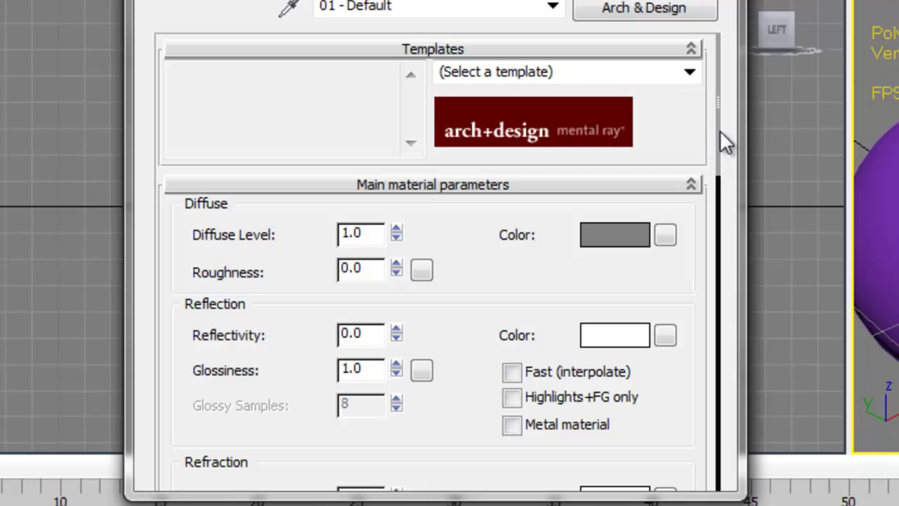
drag(720, 131, 608, 438)
click(695, 177)
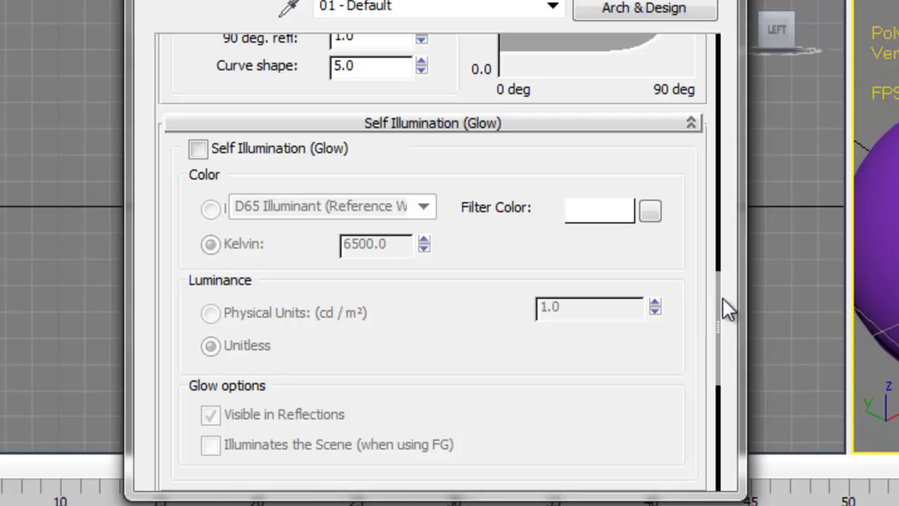
drag(718, 298, 707, 341)
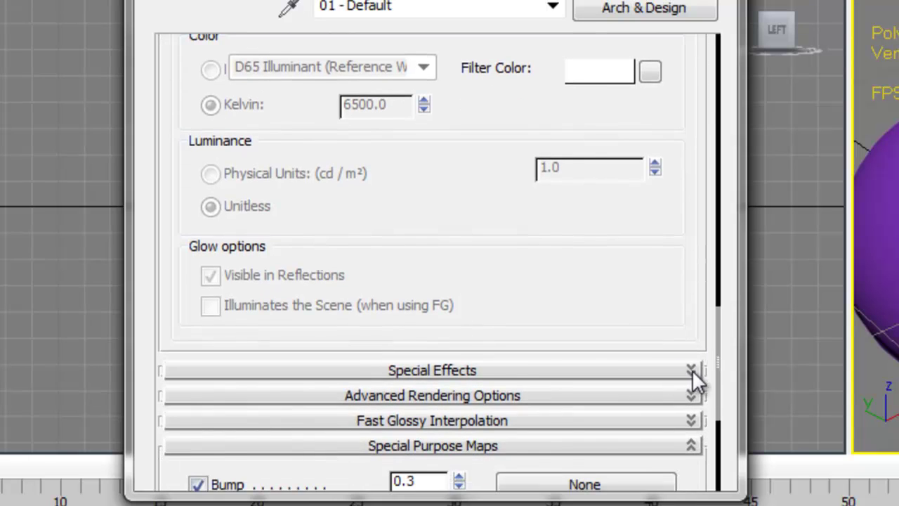
click(692, 370)
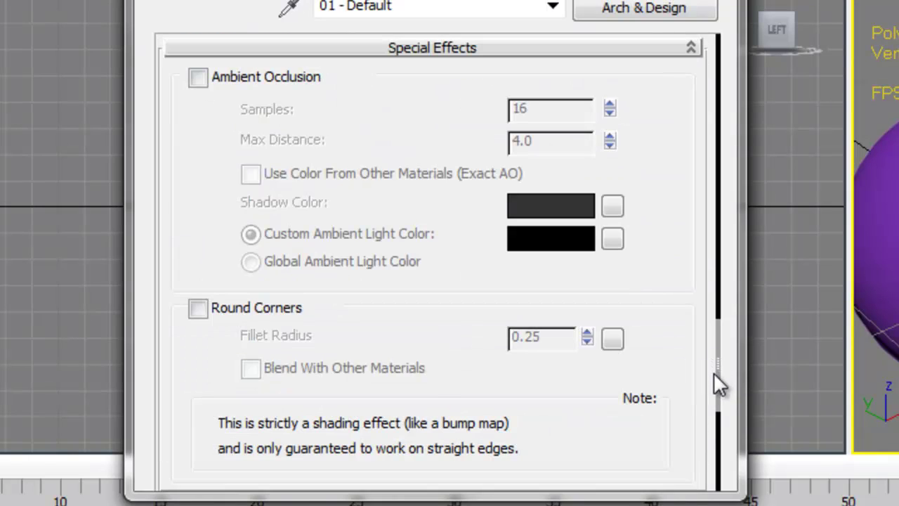
drag(718, 364, 713, 414)
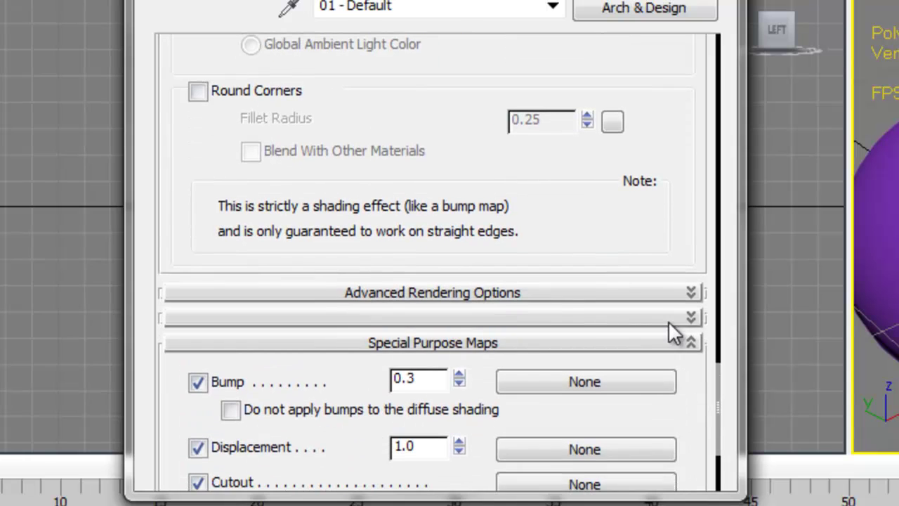
click(688, 299)
Apply the tan sample material to the box and close the Material Editor.
drag(717, 306, 765, 17)
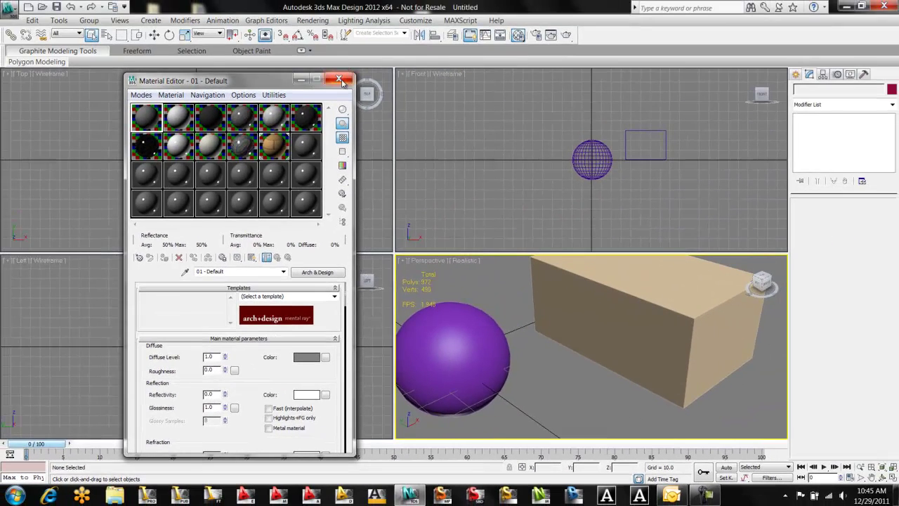
click(340, 80)
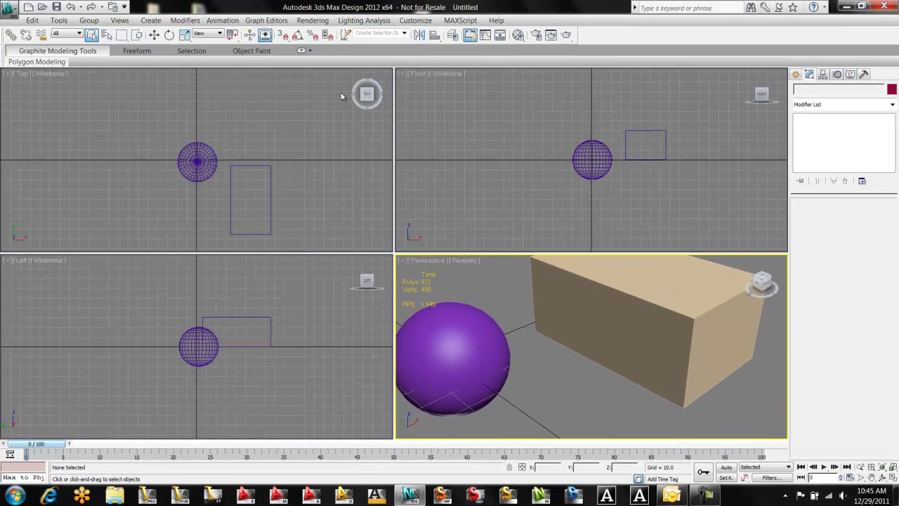
click(580, 342)
scroll(579, 342, down, 3)
scroll(551, 377, down, 2)
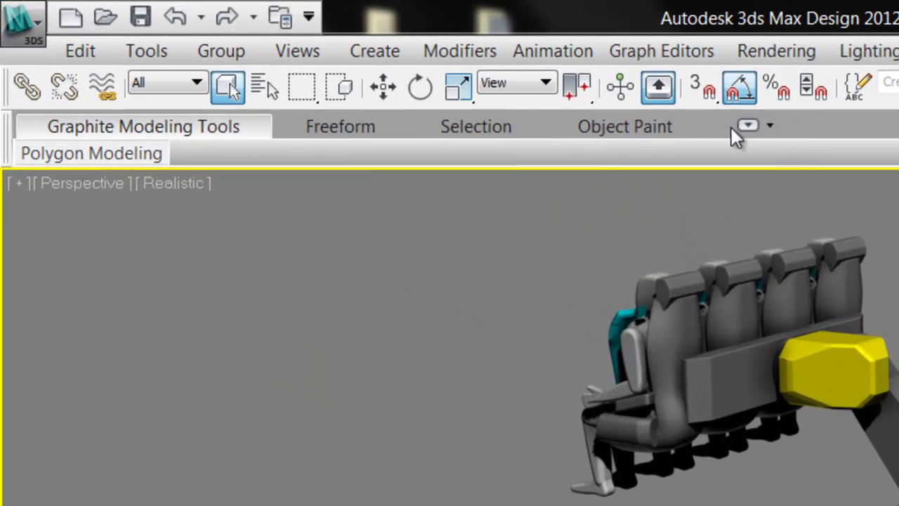
Use the Local coordinate system and link the seat bracket to the yellow joint, that joint to the arm, and the arm to the rotating base.
click(547, 85)
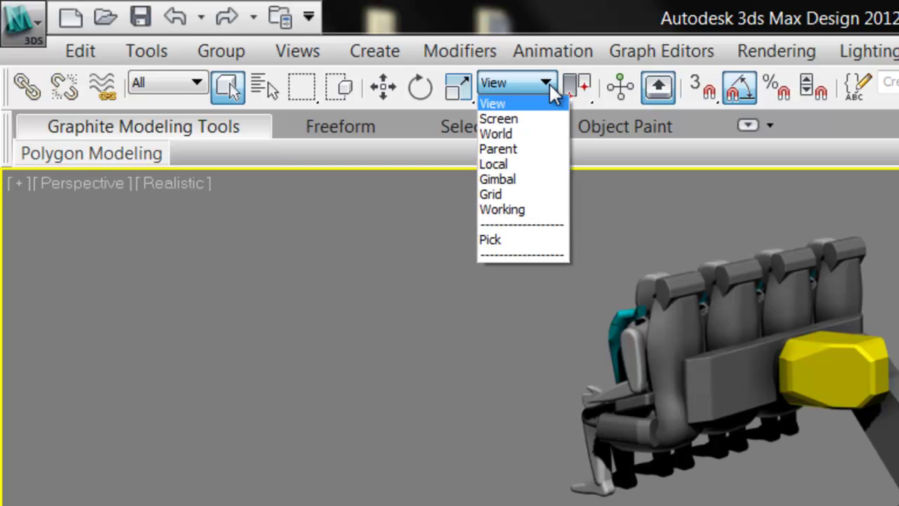
click(510, 164)
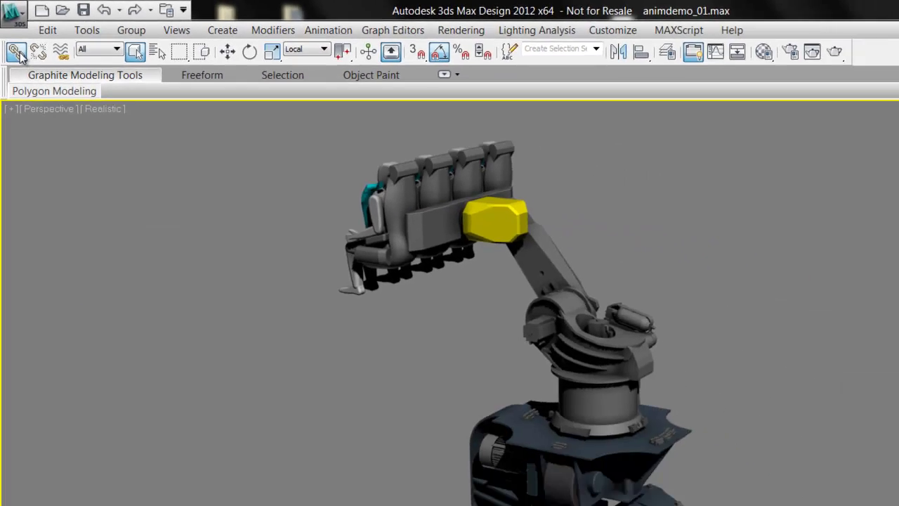
click(16, 52)
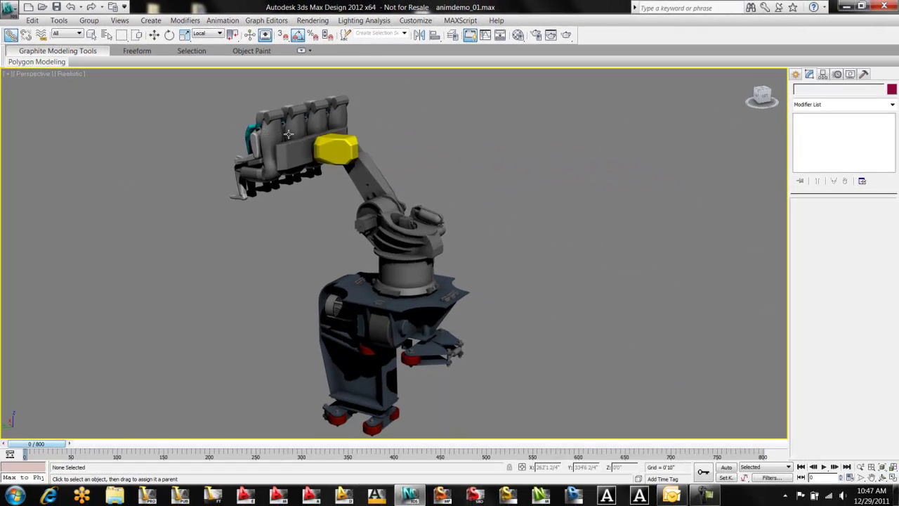
drag(287, 133, 339, 151)
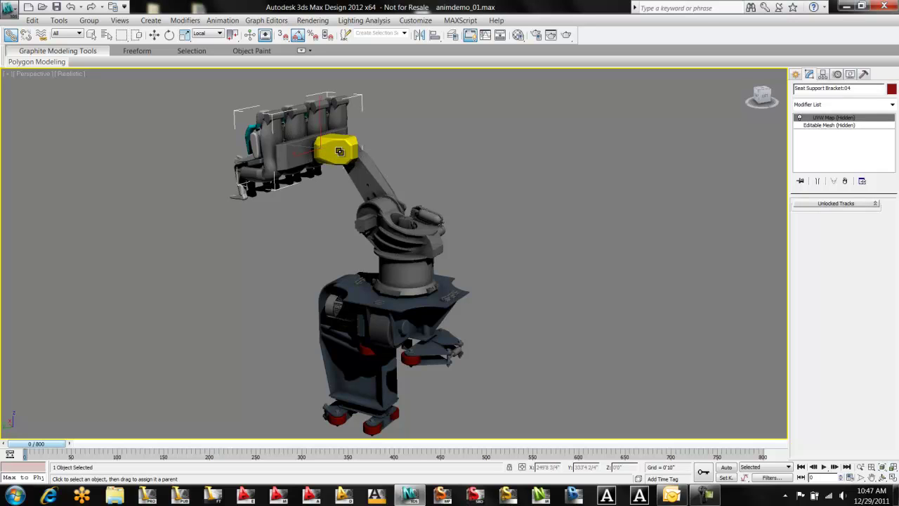
click(339, 151)
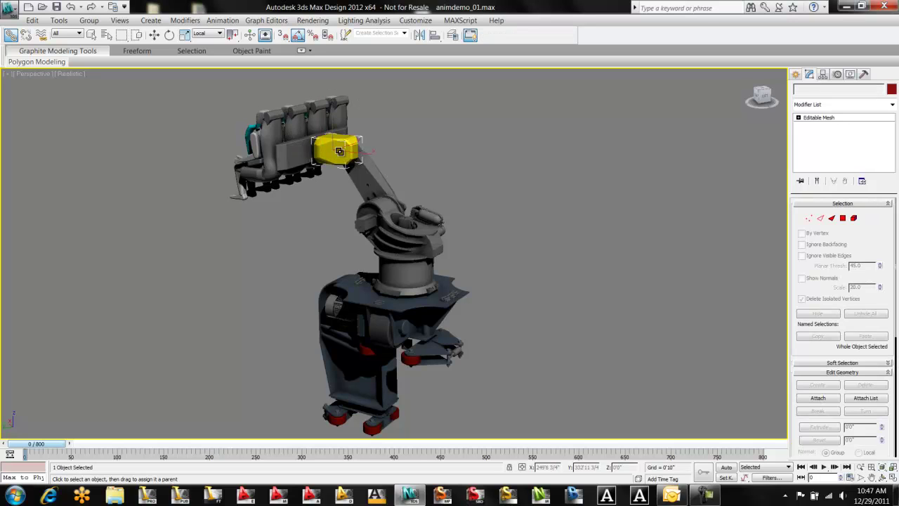
click(370, 186)
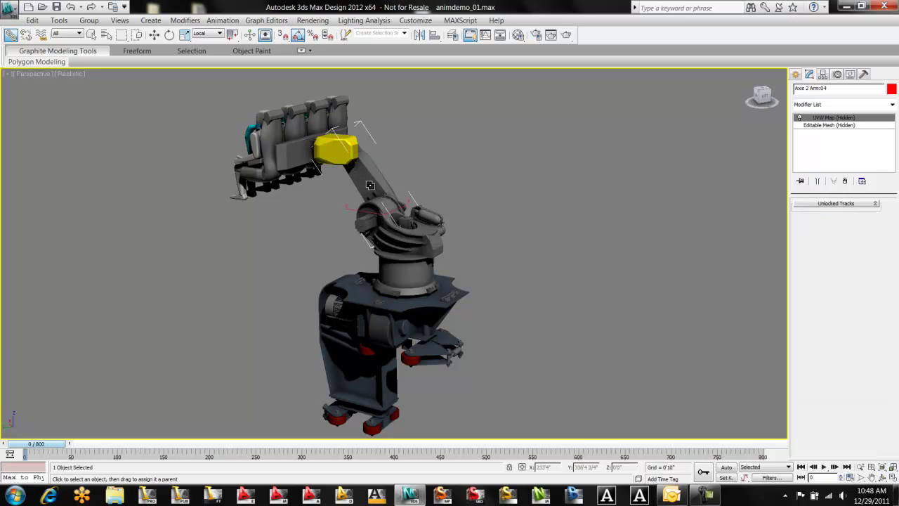
click(411, 247)
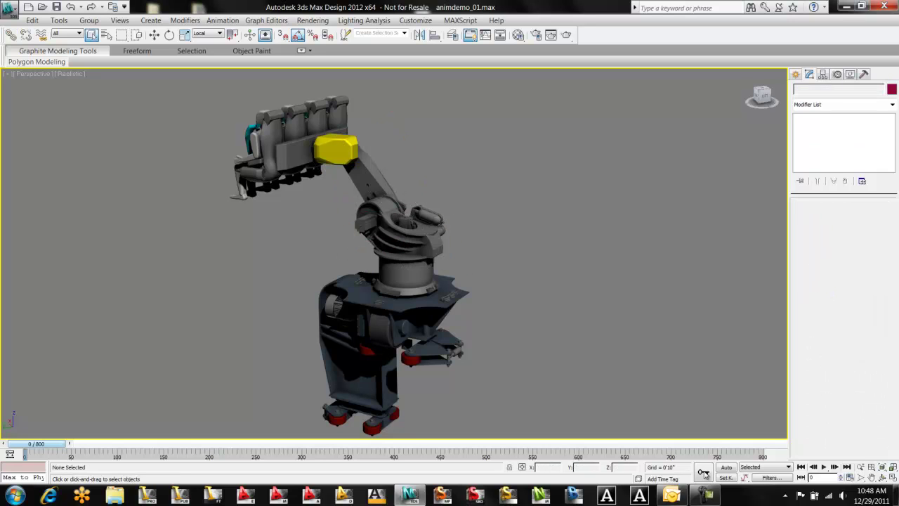
Turn on automatic keyframing and select all parts of the robot.
click(726, 468)
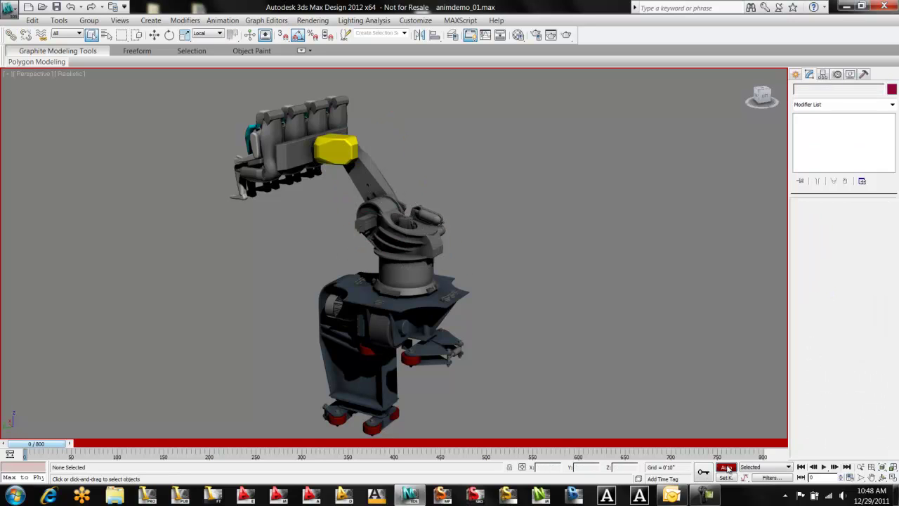
scroll(563, 337, down, 3)
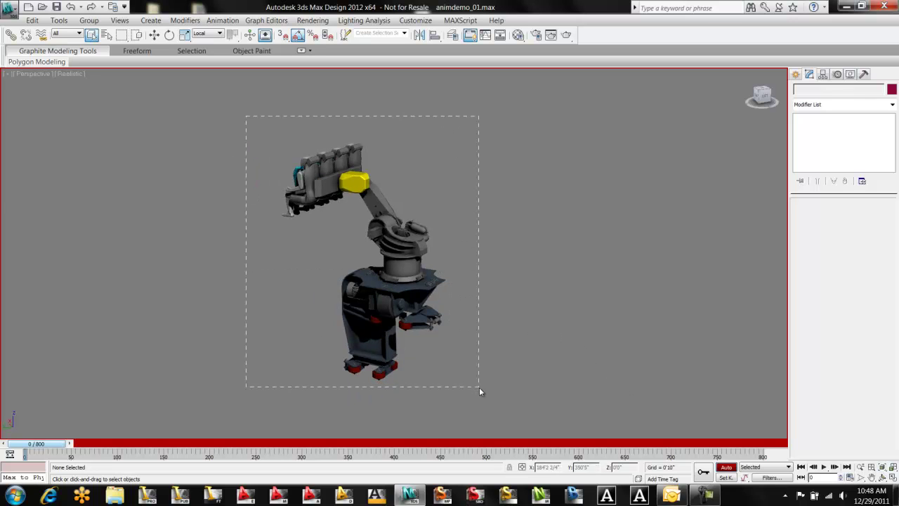
drag(479, 389, 481, 390)
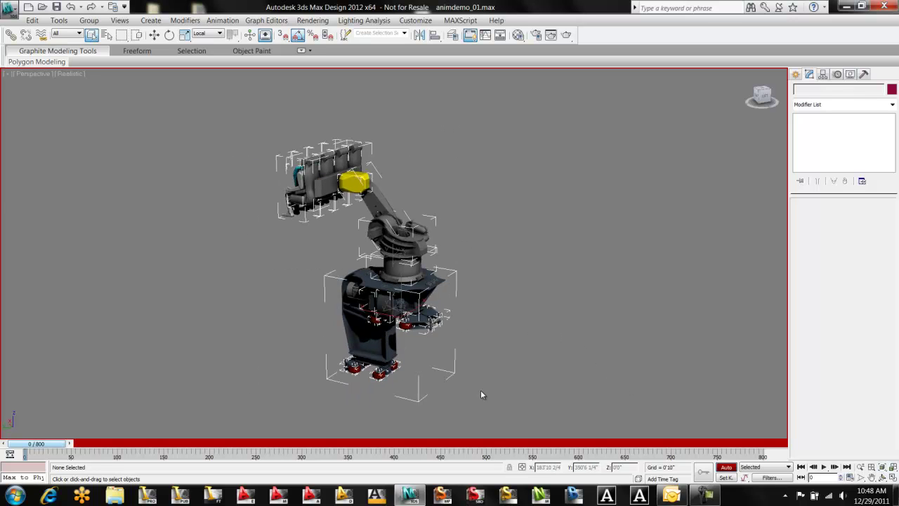
Key all robot parts at frame 0, and at frame 150 rotate the seat bracket about 175° around the X axis.
click(703, 471)
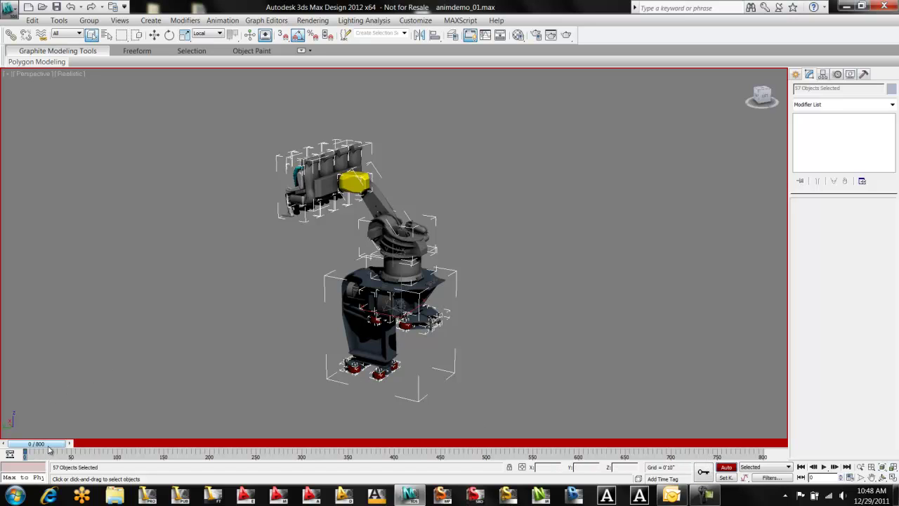
drag(49, 449, 184, 460)
click(205, 236)
right_click(205, 236)
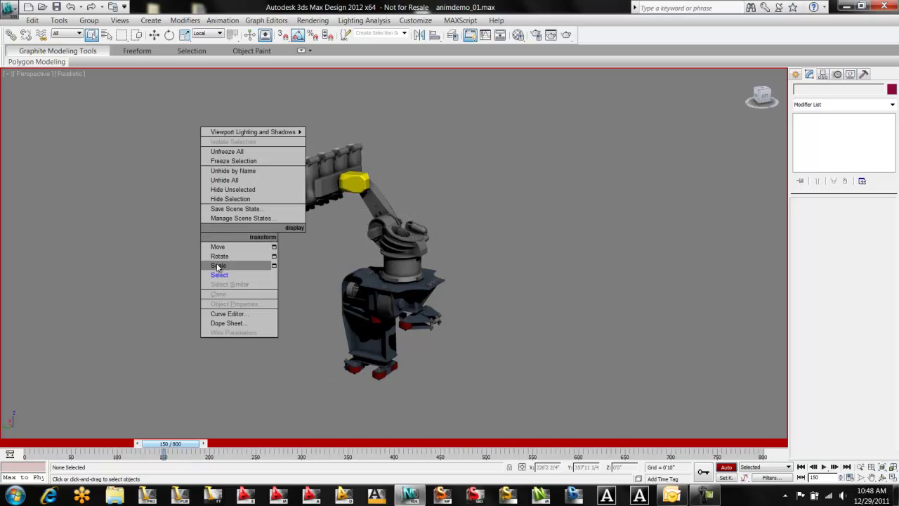
click(222, 256)
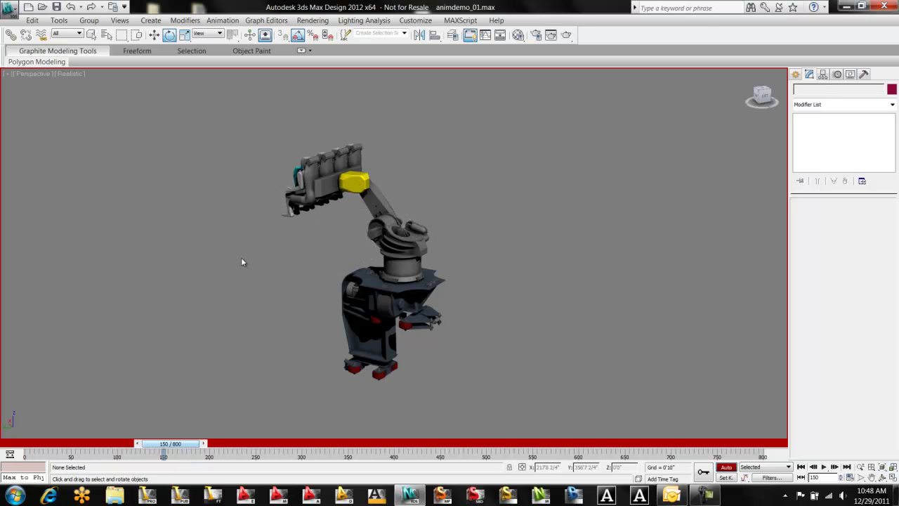
click(335, 181)
drag(336, 148, 434, 183)
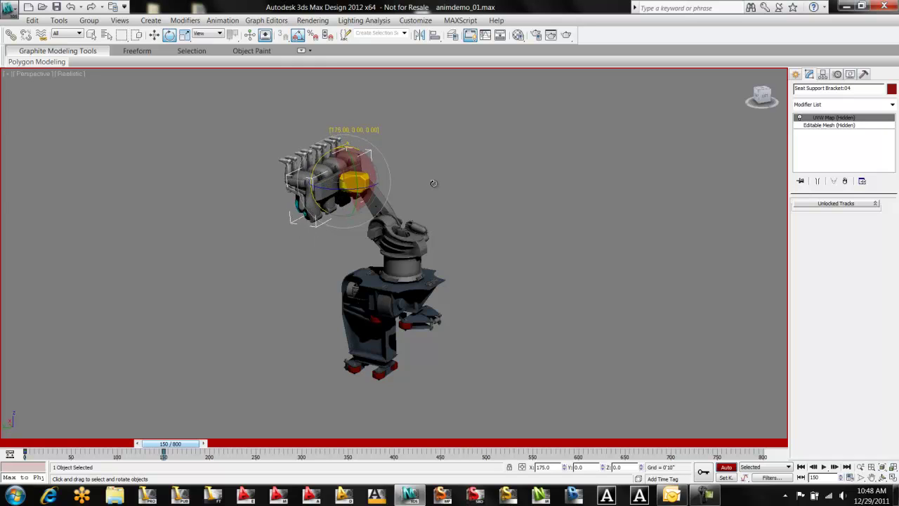
At frame 150, rotate the rotary body 90° around the Z axis and select all robot parts.
click(396, 242)
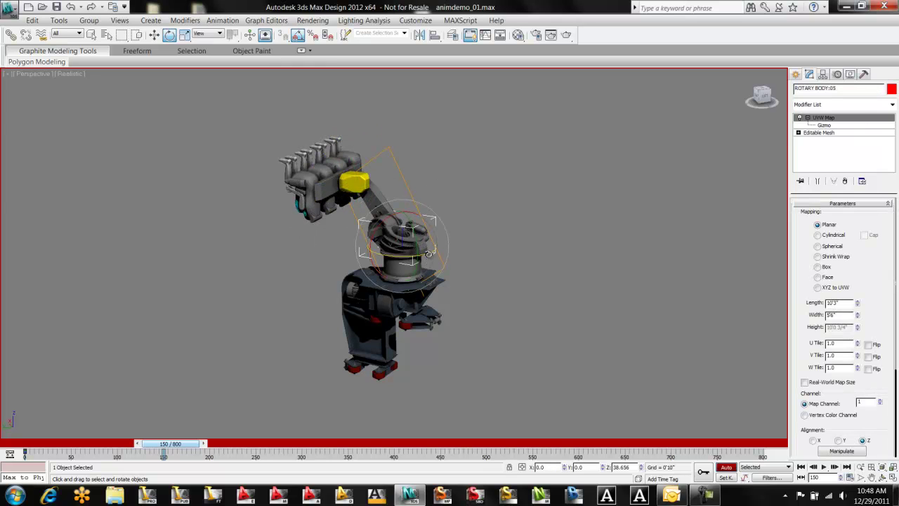
drag(428, 254, 307, 234)
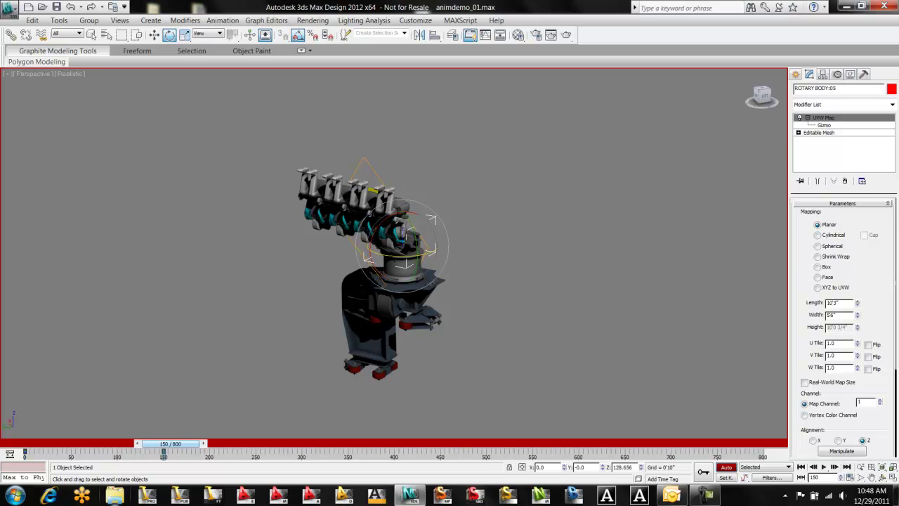
click(523, 374)
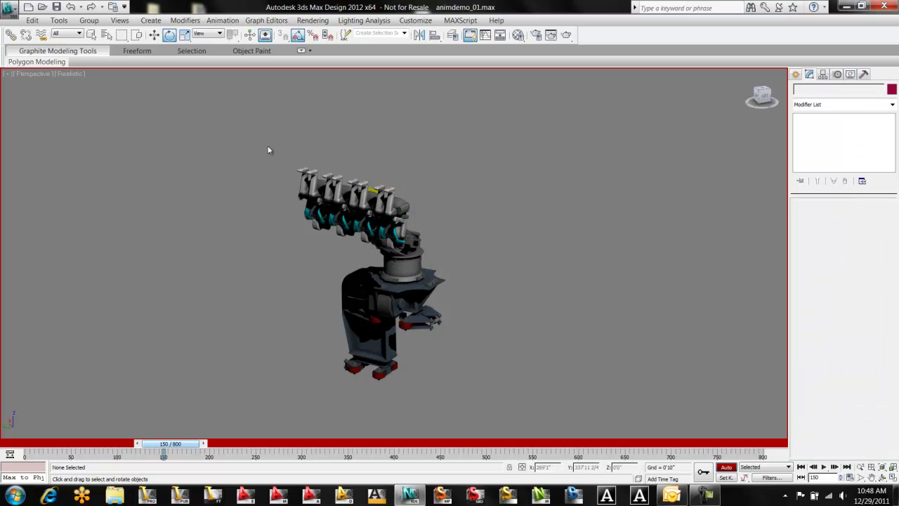
drag(506, 420, 506, 420)
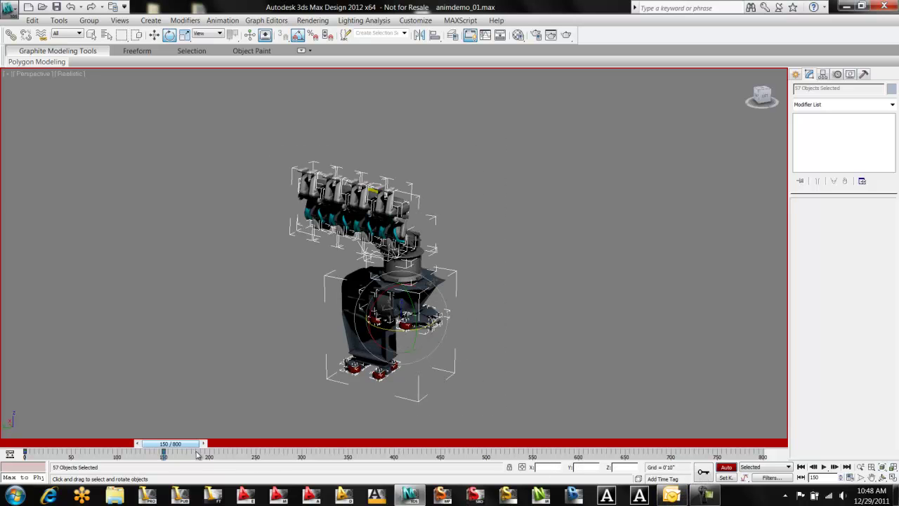
At frame 300, rotate the rotary body back about 80° around the Z axis.
drag(186, 448, 311, 462)
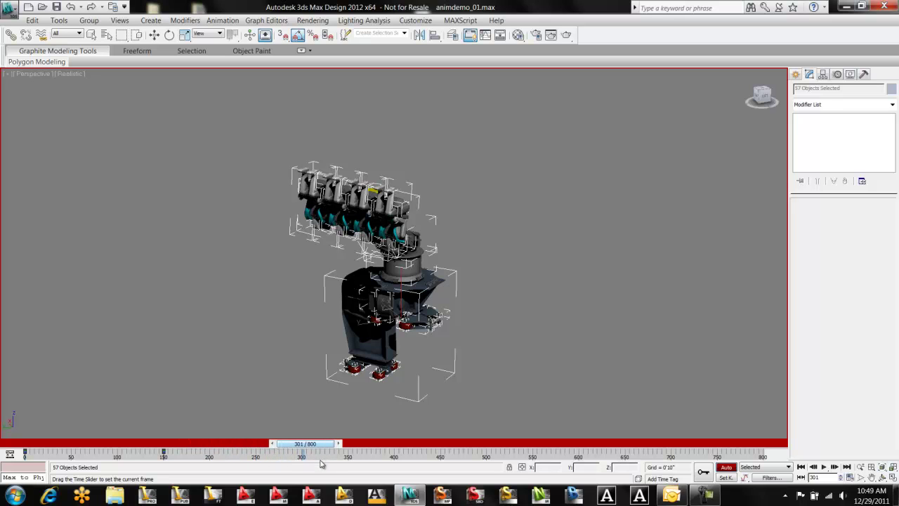
key(e)
click(549, 333)
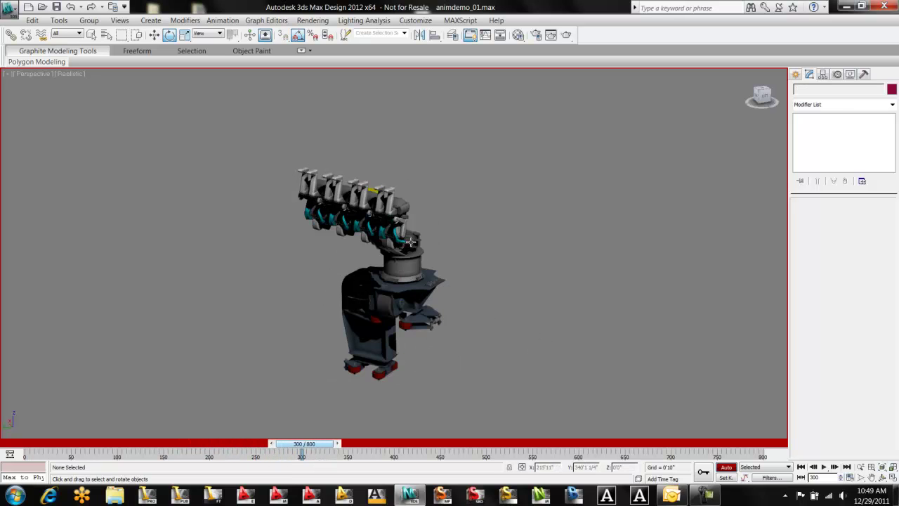
click(411, 242)
drag(429, 252, 392, 259)
At frame 300, rotate the Axis 2 arm 60° around X to raise it and turn the seat bracket slightly.
click(361, 199)
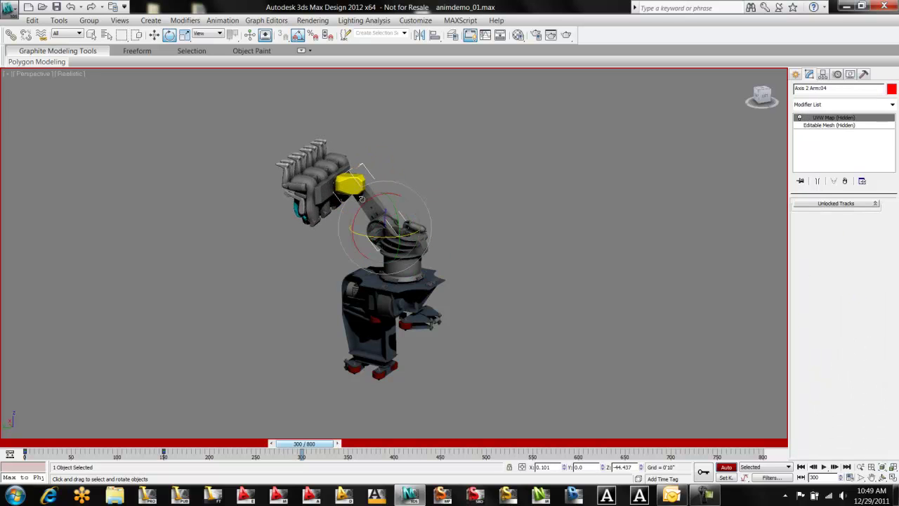
drag(366, 201, 407, 214)
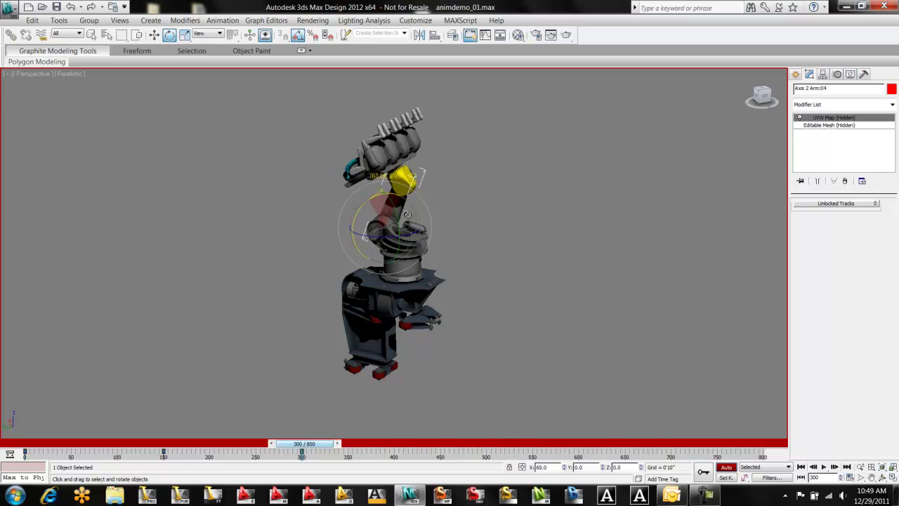
click(394, 177)
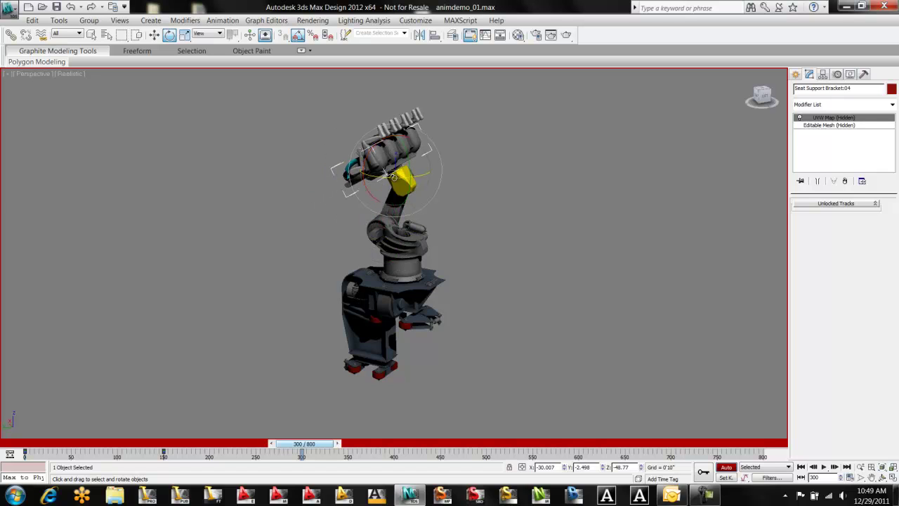
drag(396, 179, 56, 219)
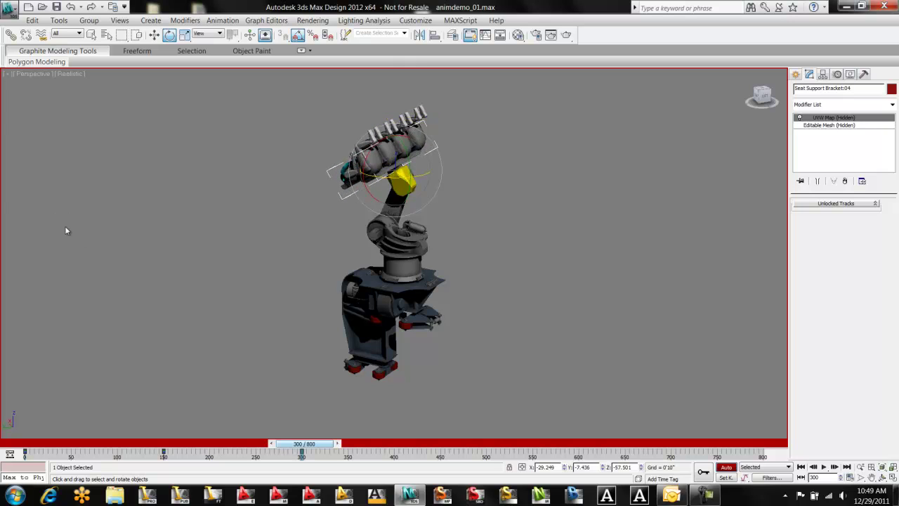
At frame 653, rotate the seat bracket -180° around the Y axis.
drag(316, 447, 580, 457)
key(e)
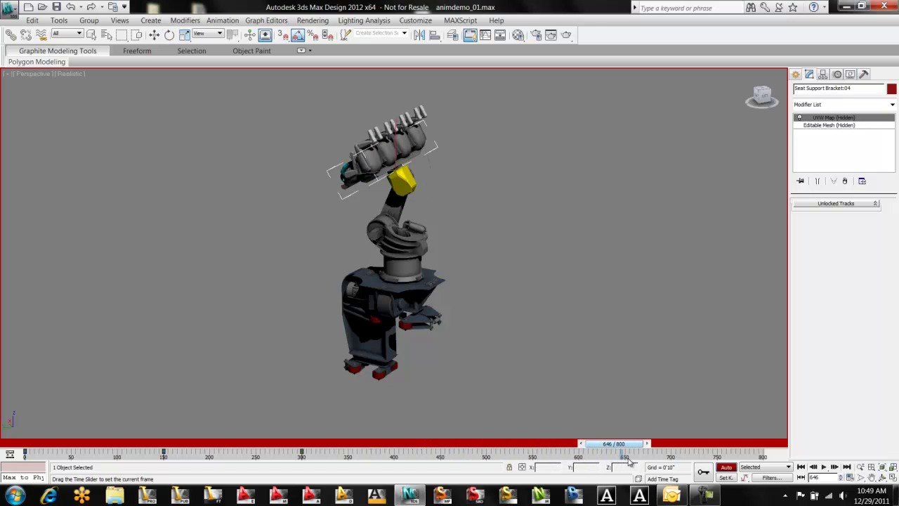
key(e)
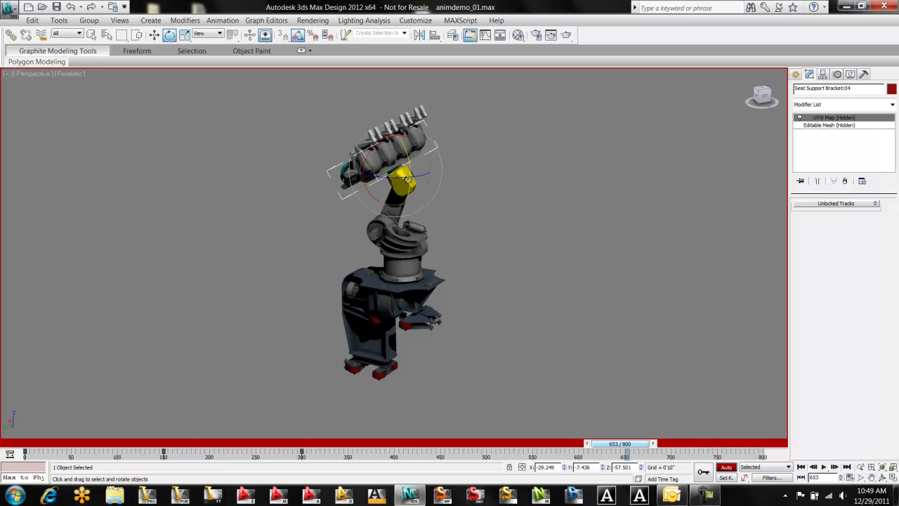
drag(409, 177, 405, 174)
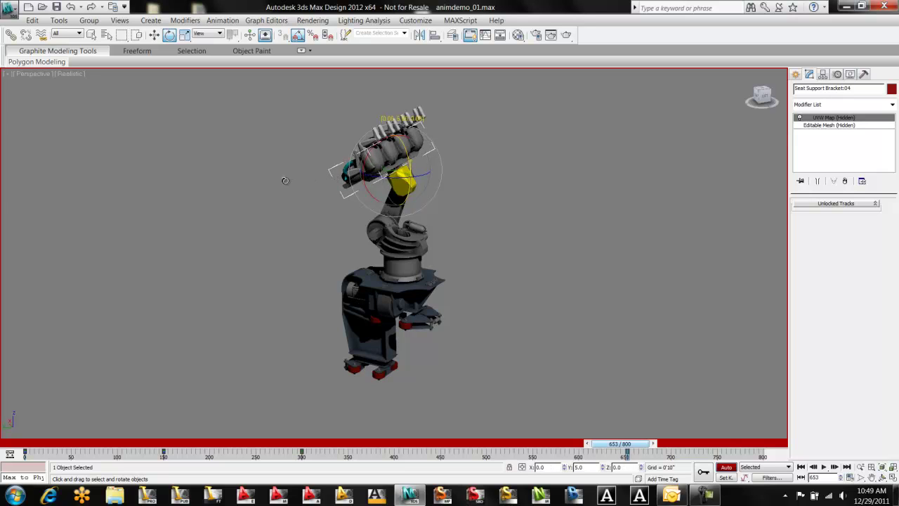
drag(285, 181, 695, 250)
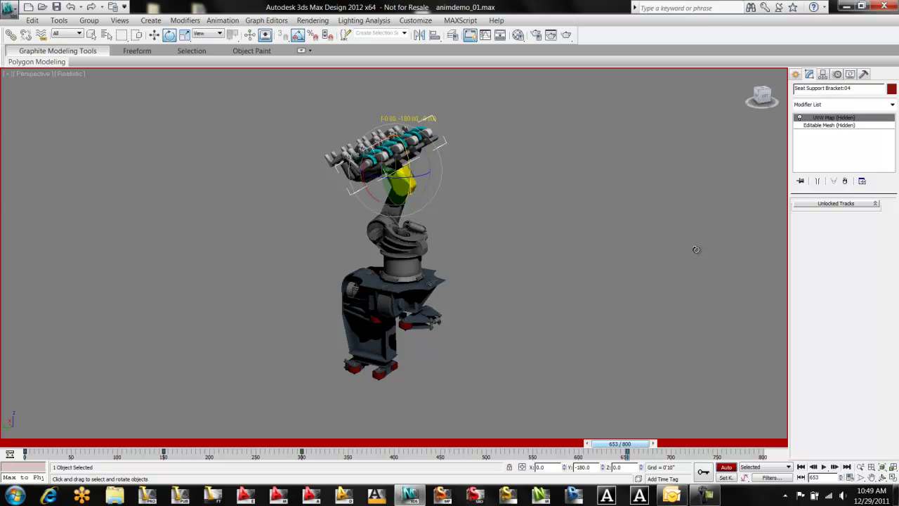
At frame 653, rotate the rotary body about 120° around Z and swing the Axis 2 arm forward and down.
click(386, 229)
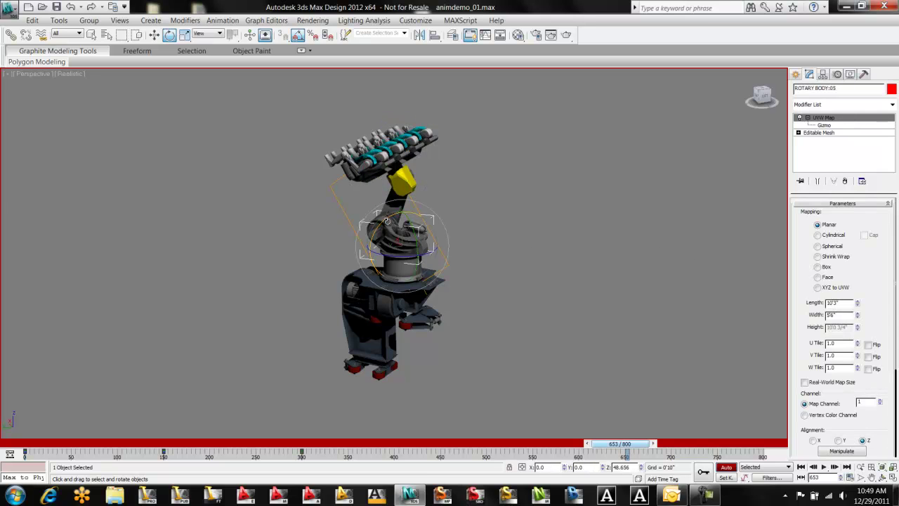
drag(386, 222, 345, 222)
click(426, 193)
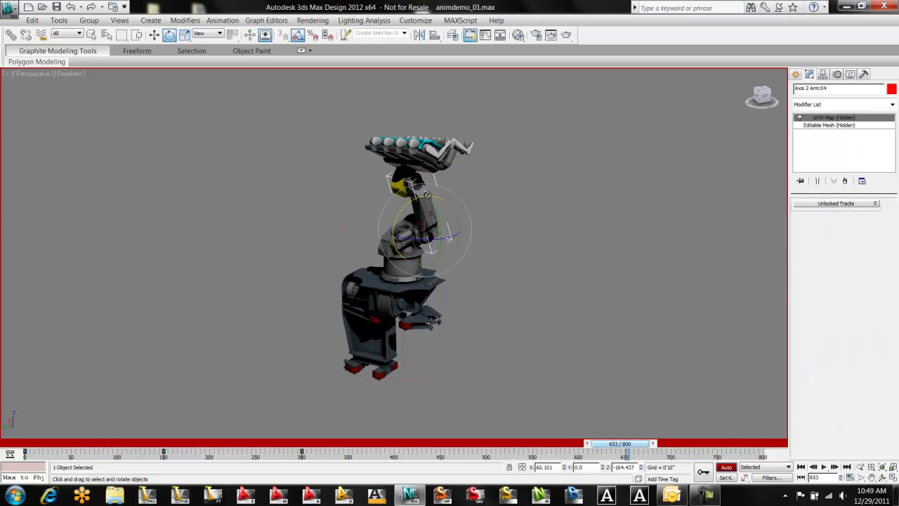
drag(411, 202, 460, 202)
click(366, 232)
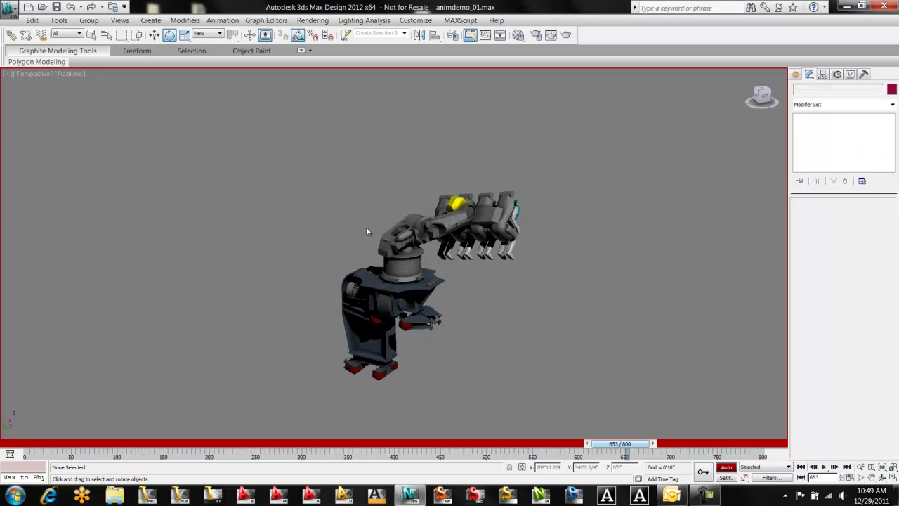
Select and deselect all robot parts, turn off automatic keyframing and scrub the timeline to frame 655.
drag(542, 385, 572, 420)
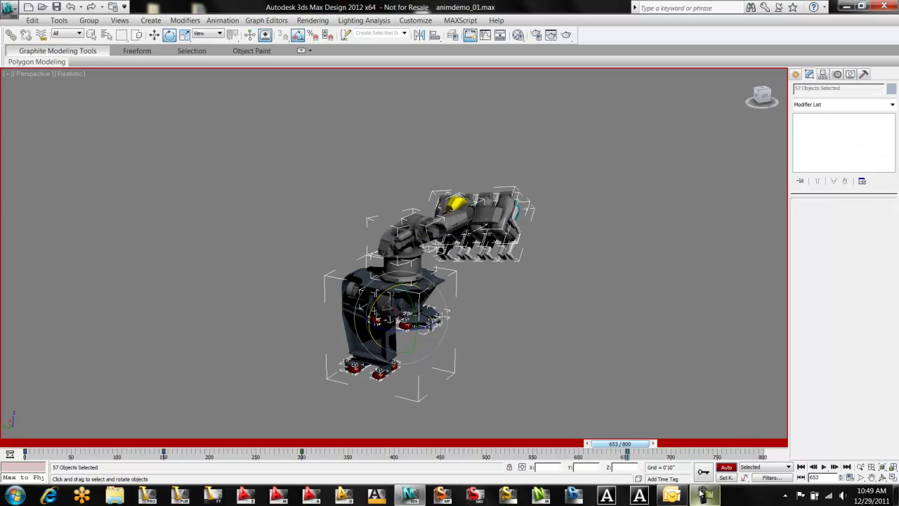
click(607, 339)
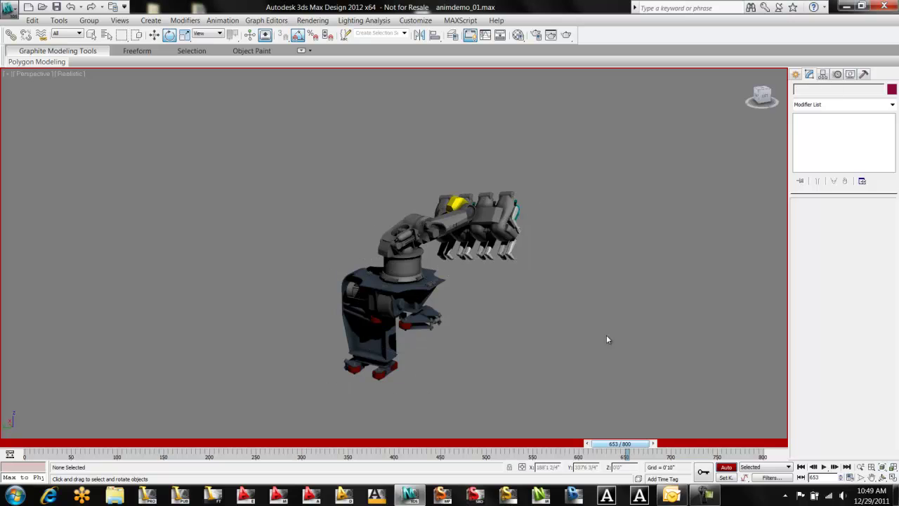
drag(645, 446, 623, 447)
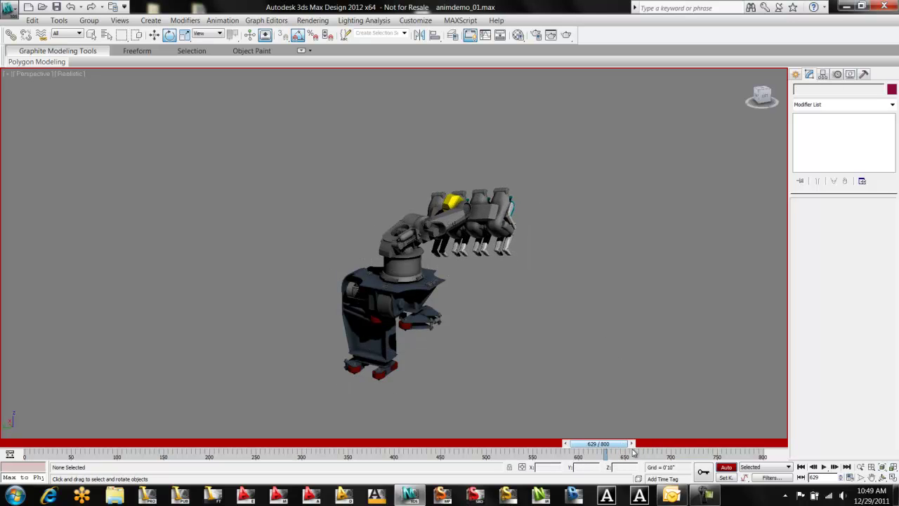
click(723, 467)
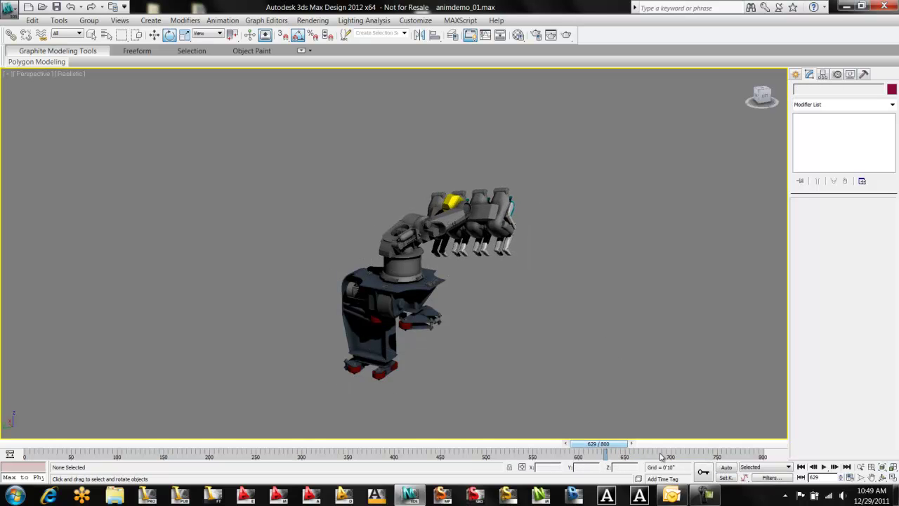
drag(605, 447, 627, 426)
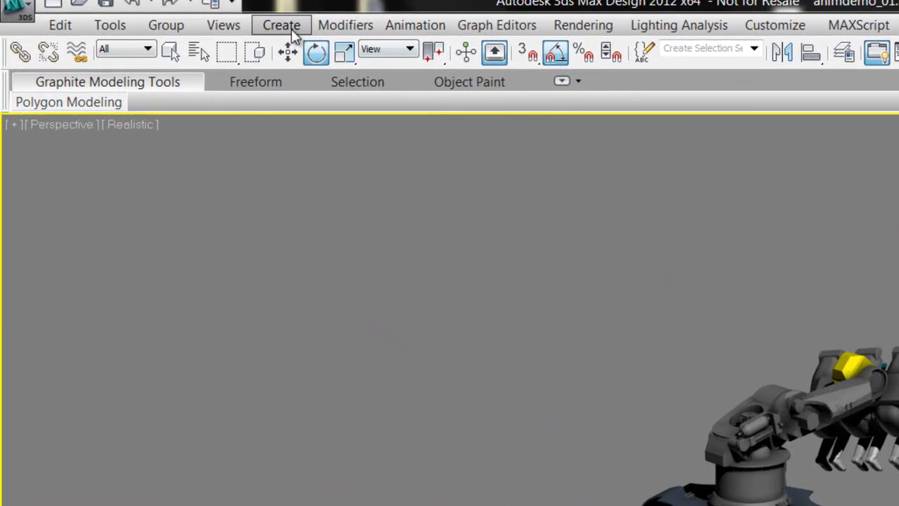
Create a Daylight system with its compass near the robot's base and the sun above the robot.
click(292, 32)
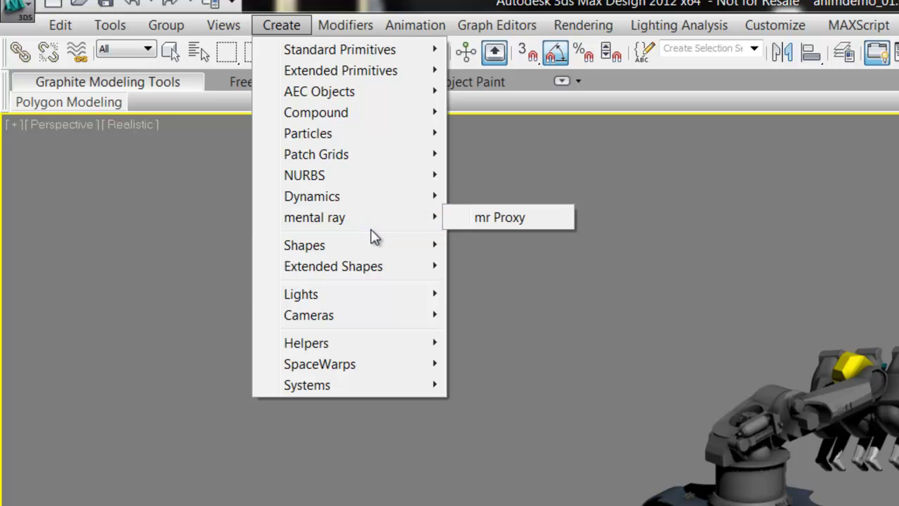
mouse_move(397, 302)
click(554, 343)
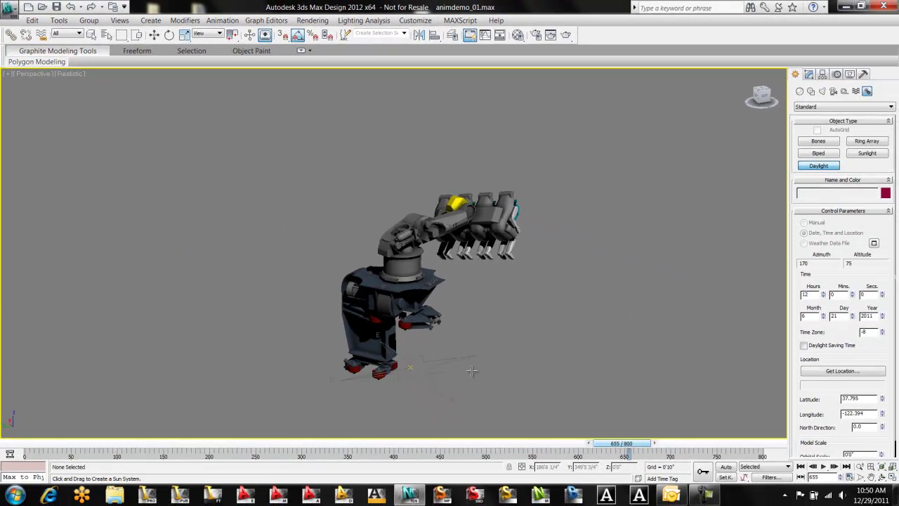
drag(536, 376, 537, 376)
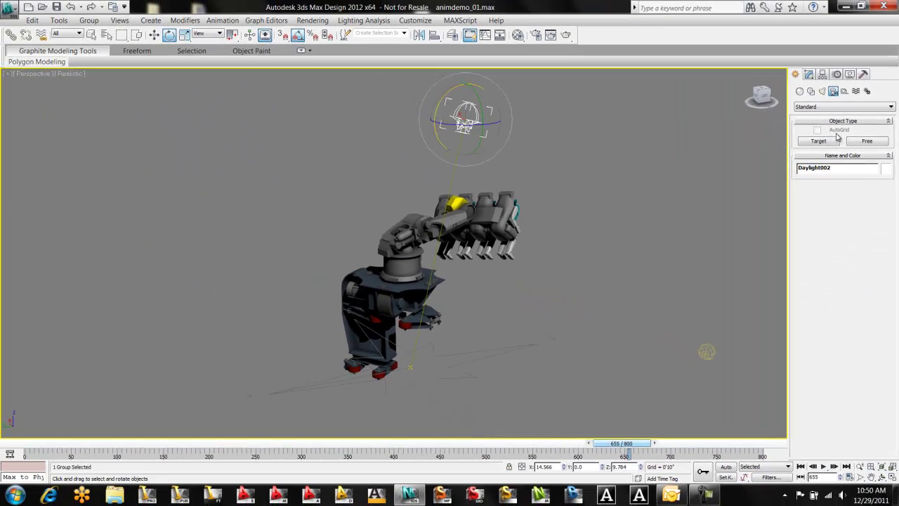
Place a target camera aimed at the robot's base and examine its lens, clipping and depth of field parameters.
click(819, 141)
drag(486, 295, 420, 303)
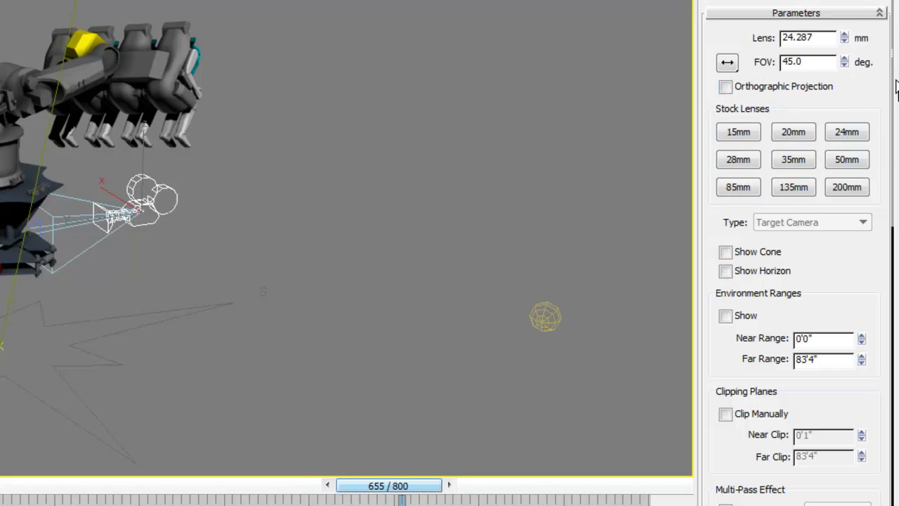
drag(892, 83, 897, 285)
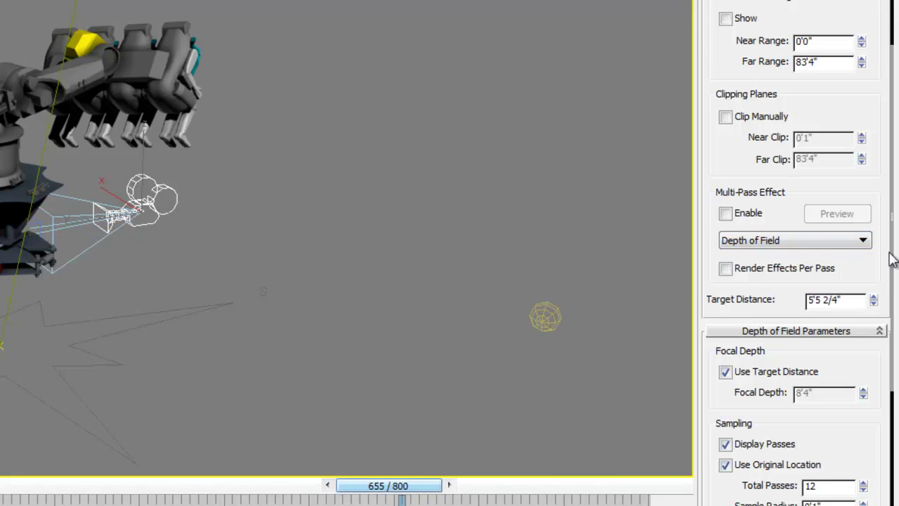
drag(889, 251, 893, 381)
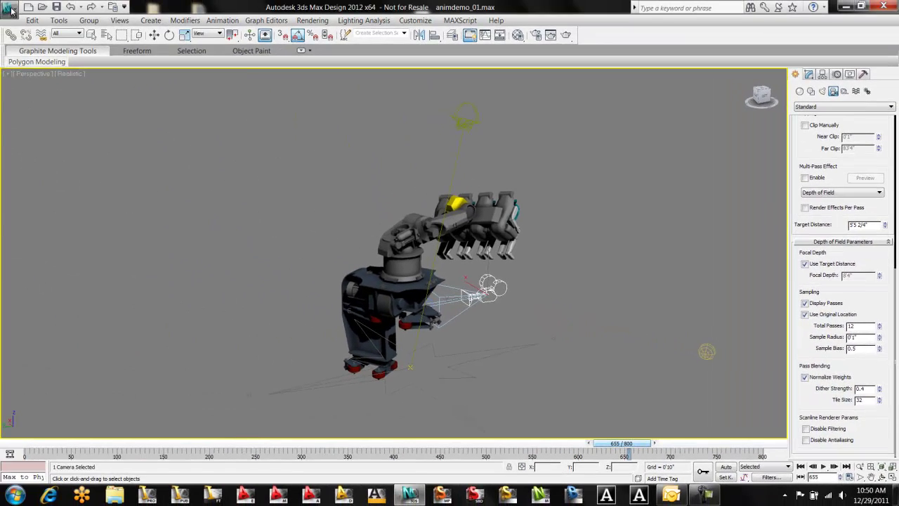
Start a scene export to a non-native file format and bring up the export file options.
click(12, 11)
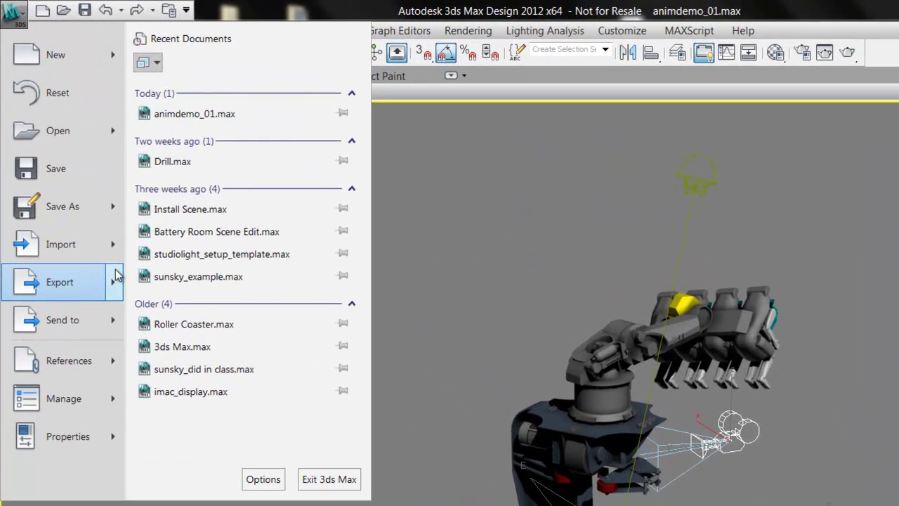
mouse_move(115, 280)
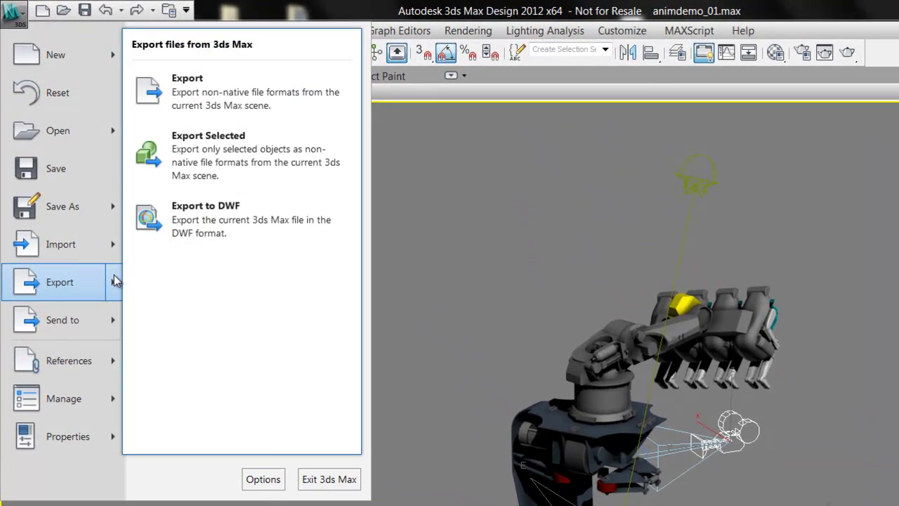
click(98, 284)
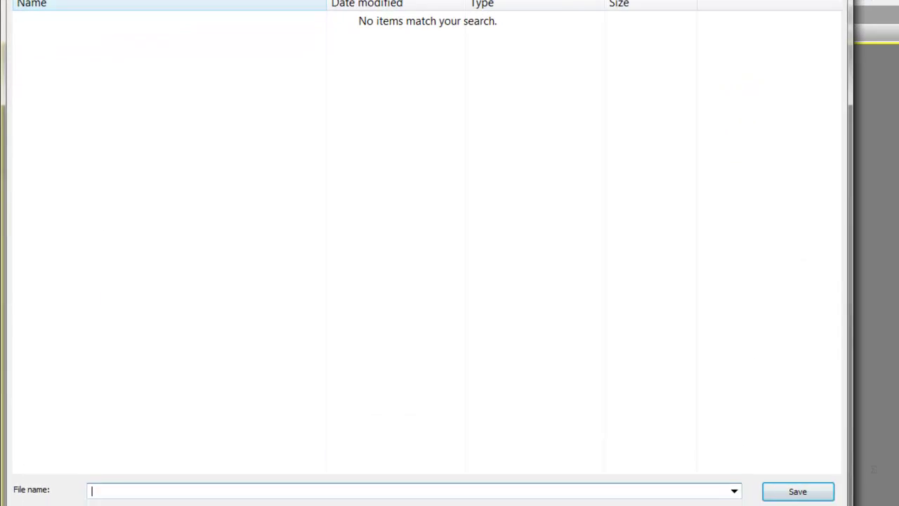
click(188, 482)
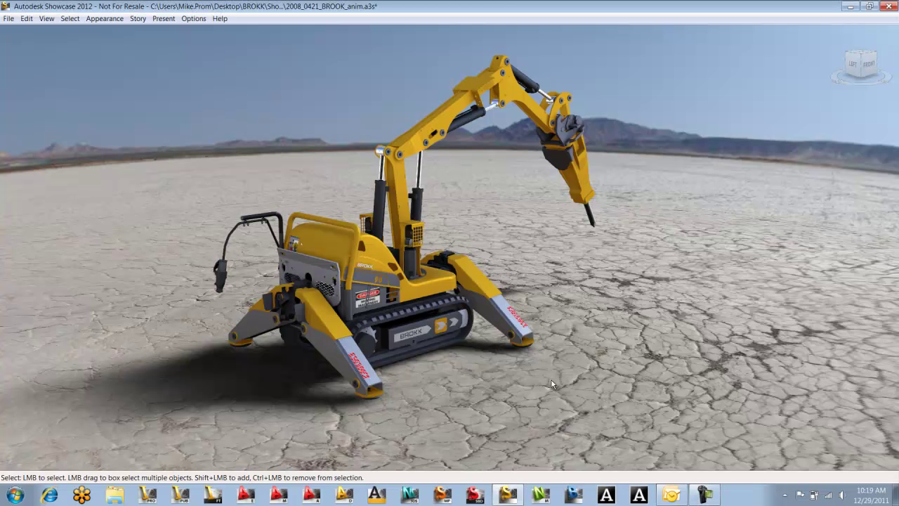
In Autodesk Showcase, show the behaviors, open the playback controls of Anim1 and play the demolition machine's animation.
key(b)
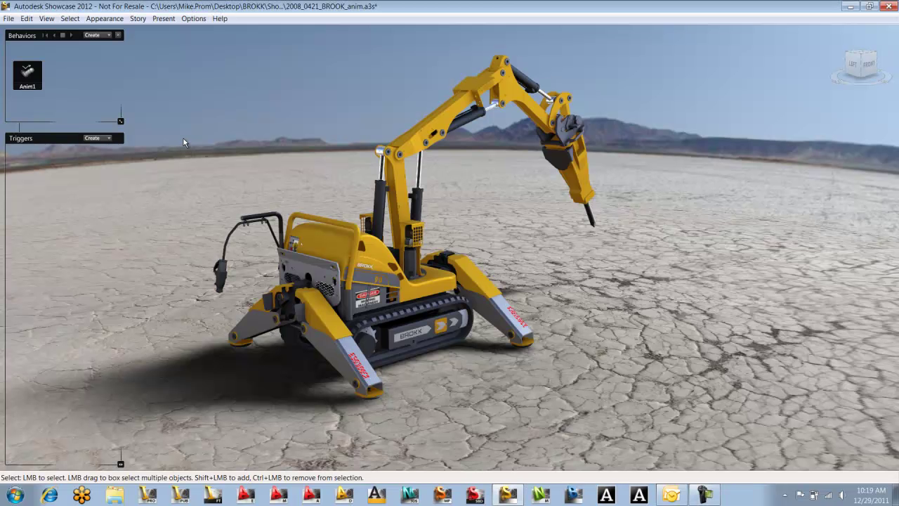
right_click(27, 76)
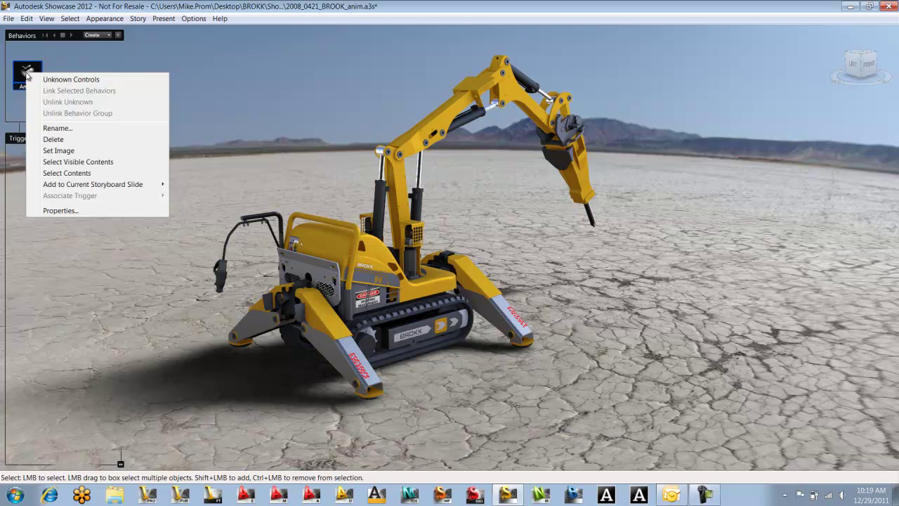
click(96, 78)
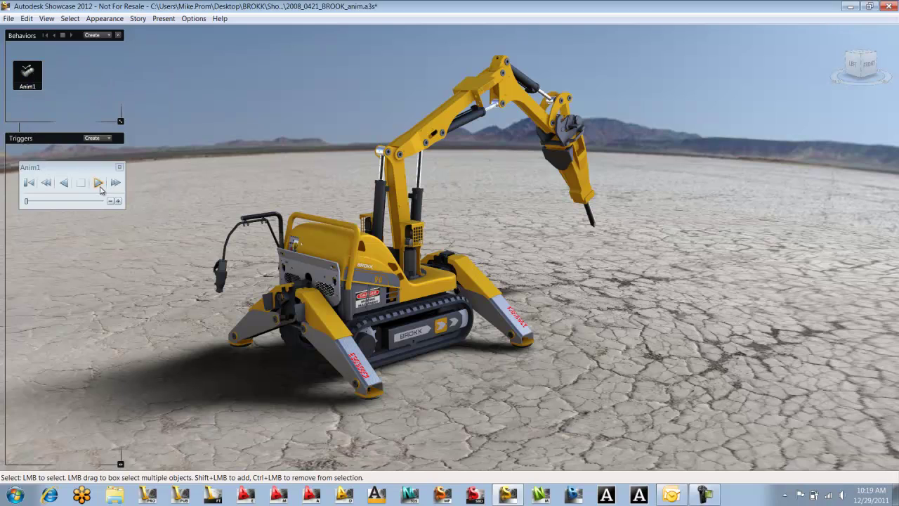
click(99, 182)
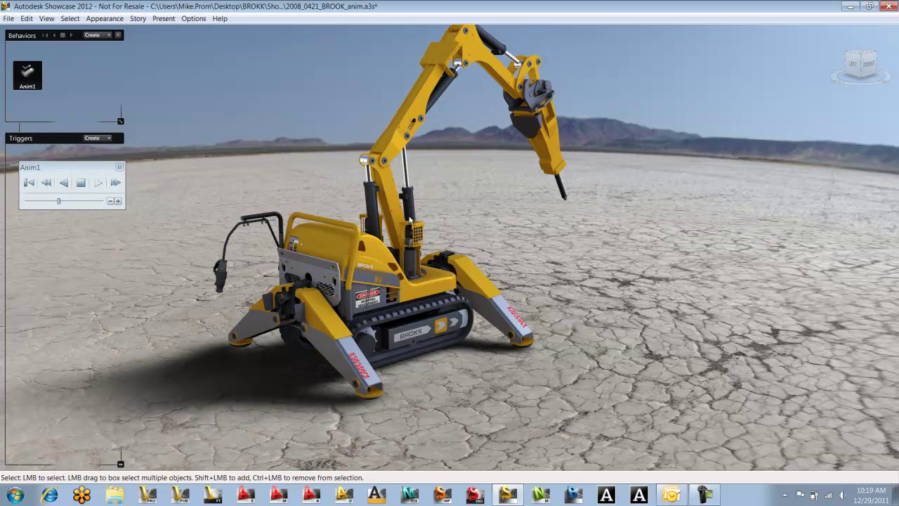
Examine the animated demolition machine from its front and opposite side while the animation plays.
middle_drag(336, 199, 406, 240)
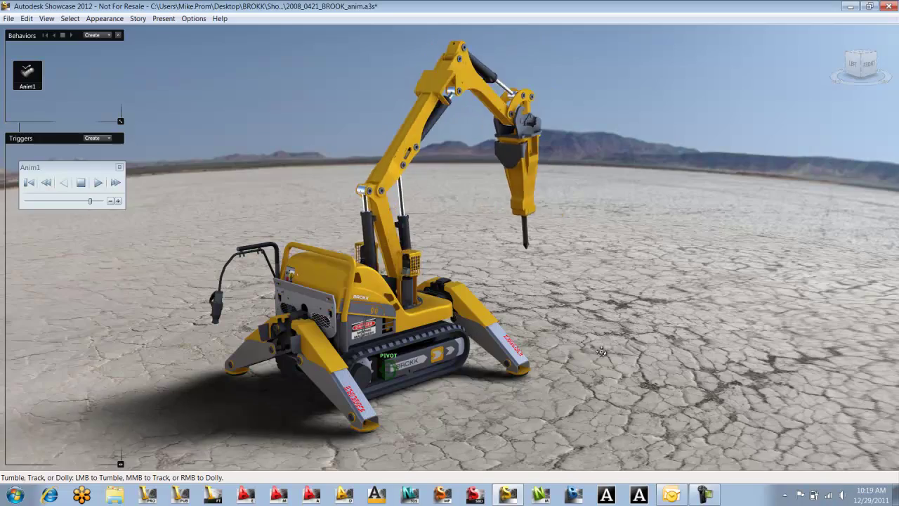
mouse_move(409, 302)
mouse_down()
mouse_move(455, 329)
mouse_move(255, 321)
mouse_up()
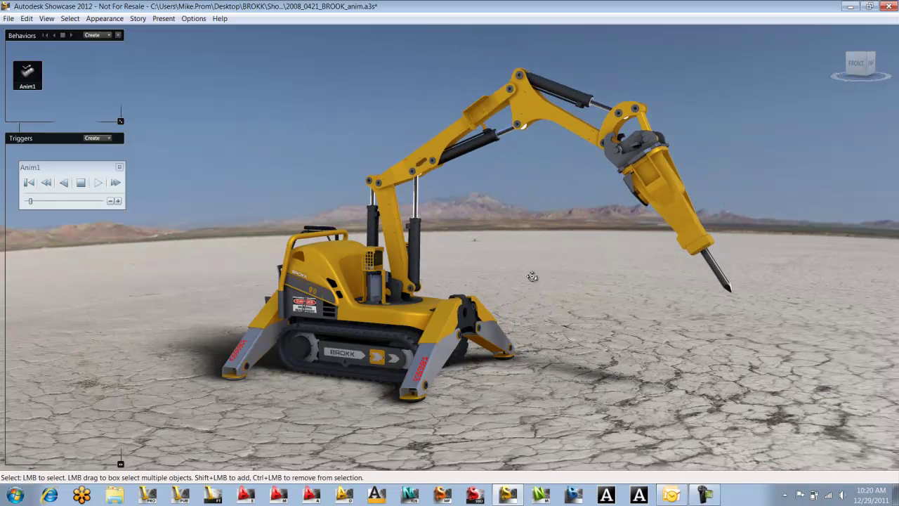
drag(530, 242, 150, 292)
alt+drag(426, 318, 298, 309)
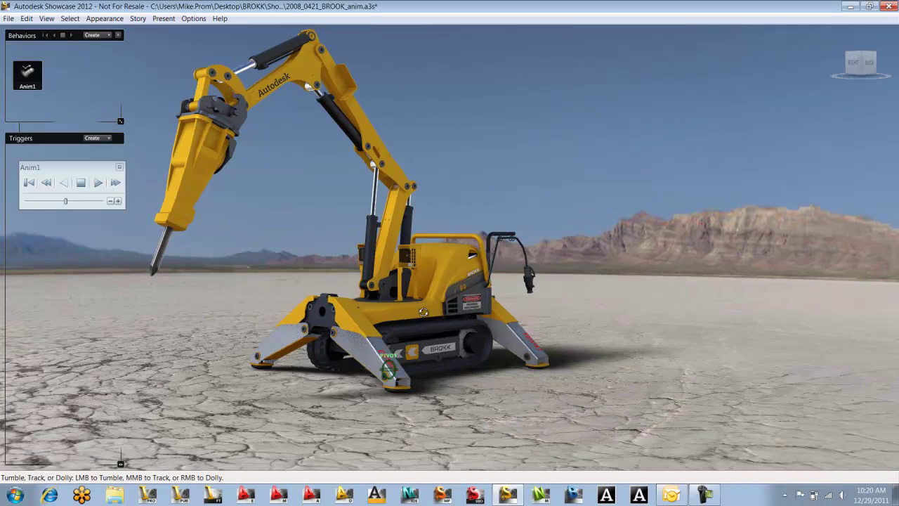
alt+middle_drag(425, 314, 534, 329)
drag(493, 311, 497, 345)
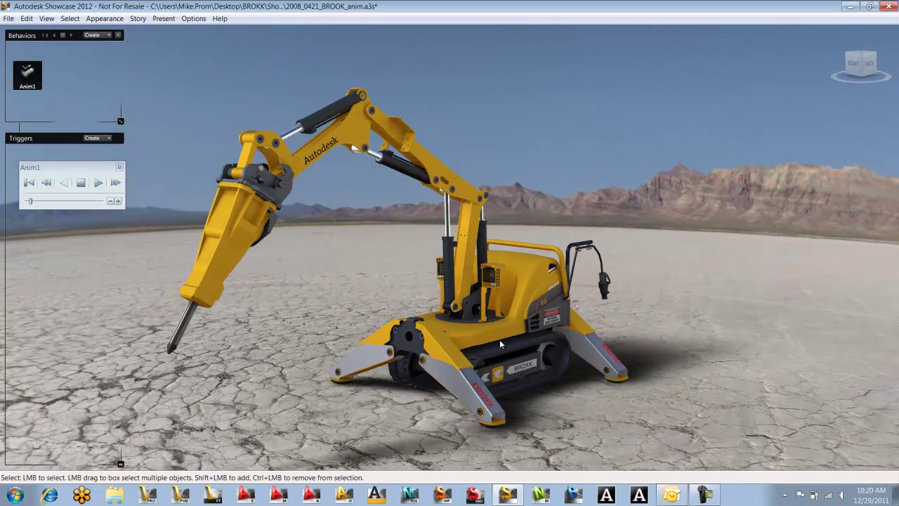
Set the camera's focal length to 25 mm for a wide-angle perspective of the machine.
click(47, 19)
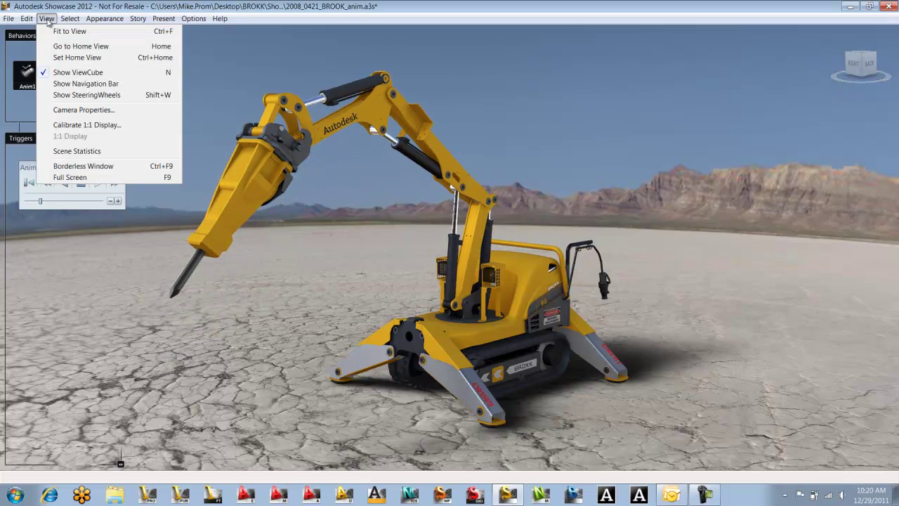
click(83, 110)
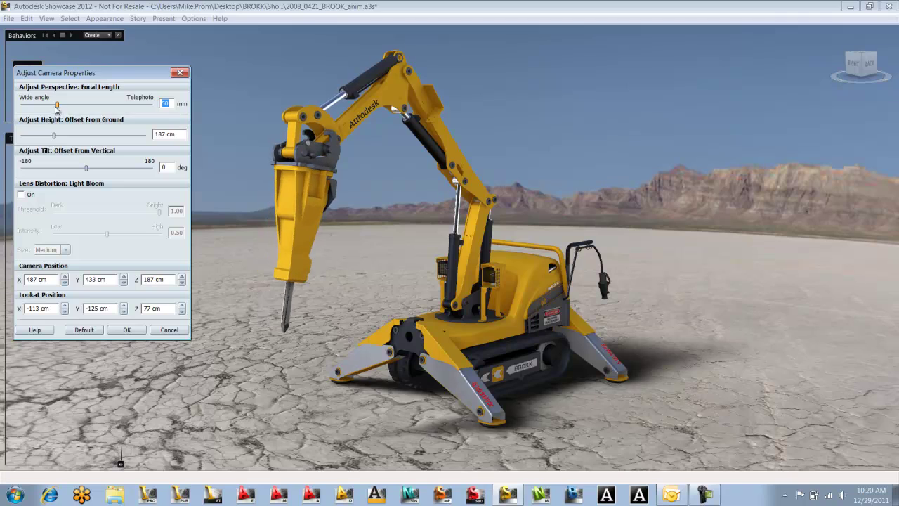
drag(57, 104, 33, 107)
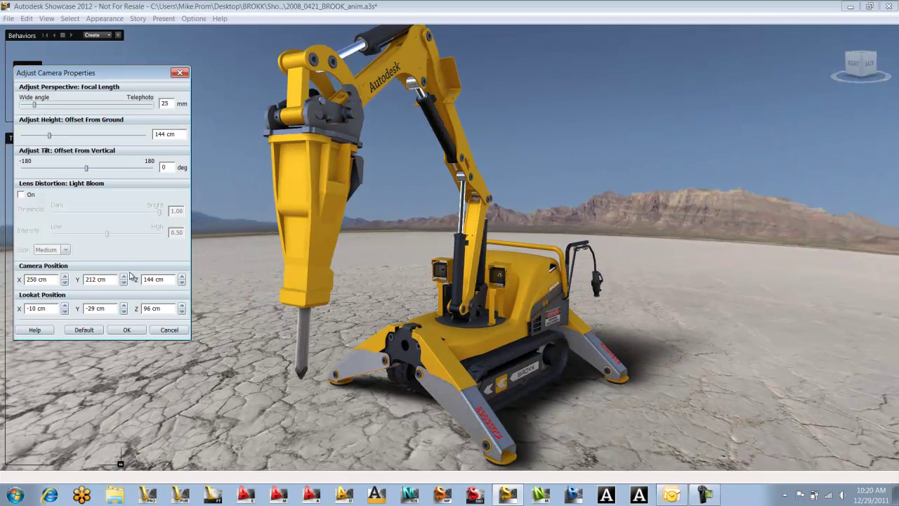
click(127, 329)
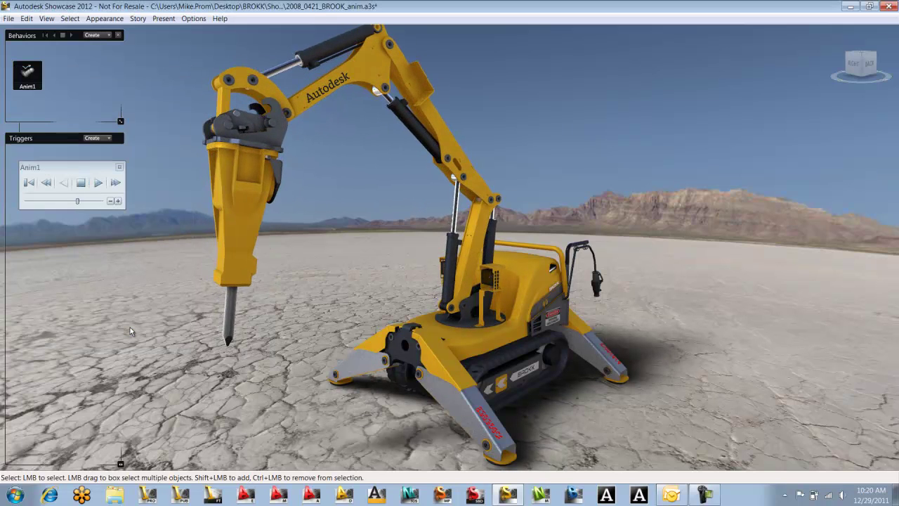